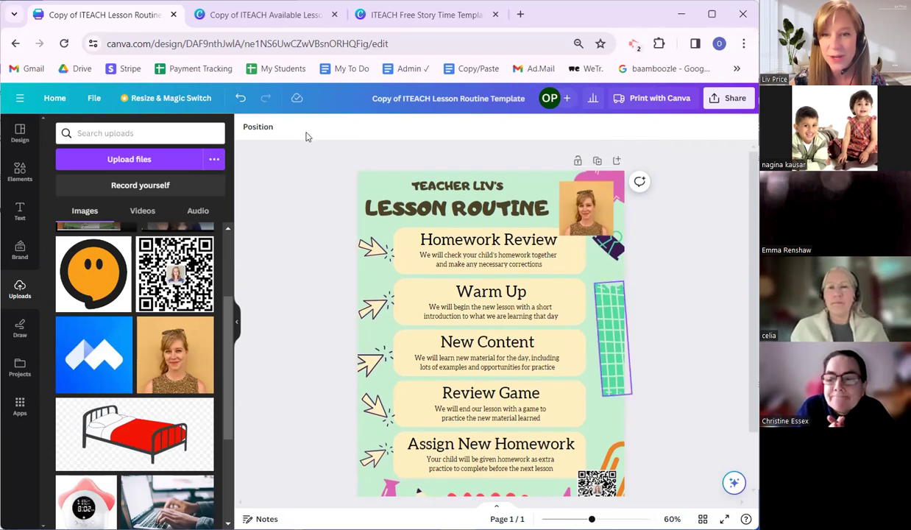
# Step: Rename the lesson routine design, replacing the "Copy of" prefix with the teacher's first name and a hyphen
pyautogui.scroll(-1, 586, 332)
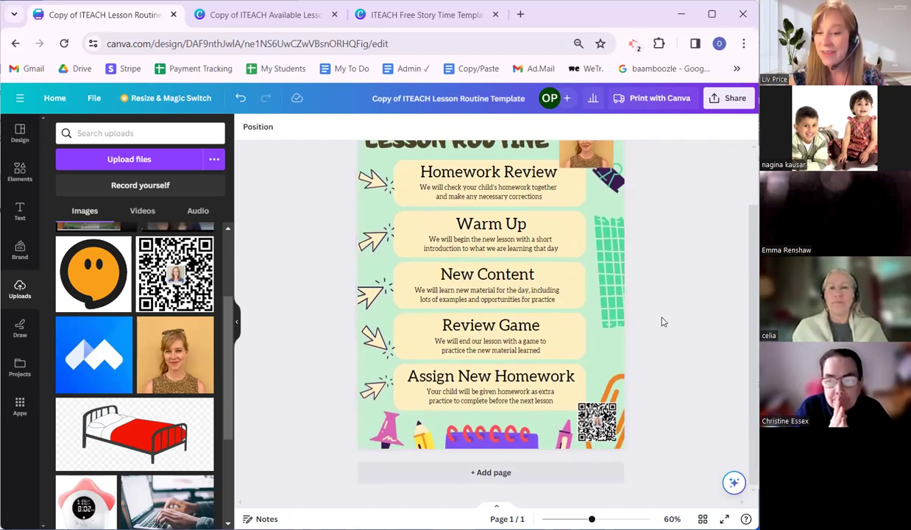
pyautogui.scroll(1, 661, 321)
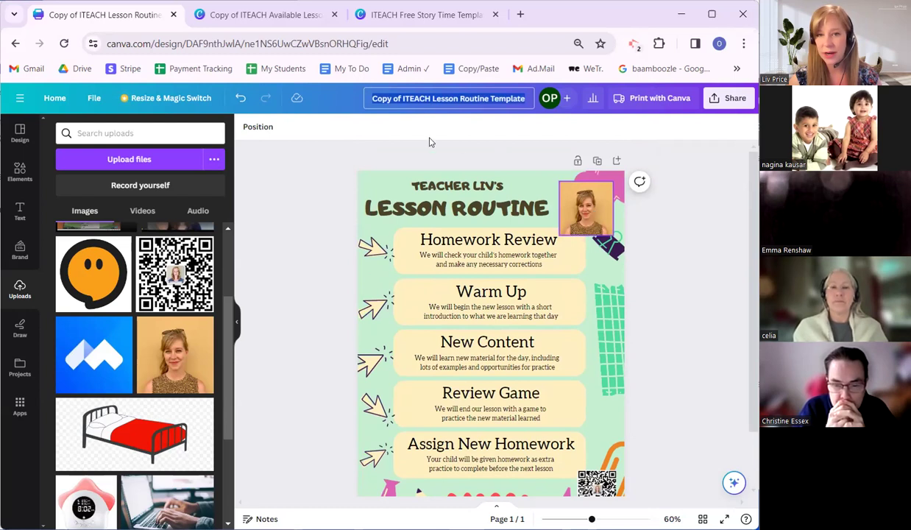
pyautogui.click(399, 99)
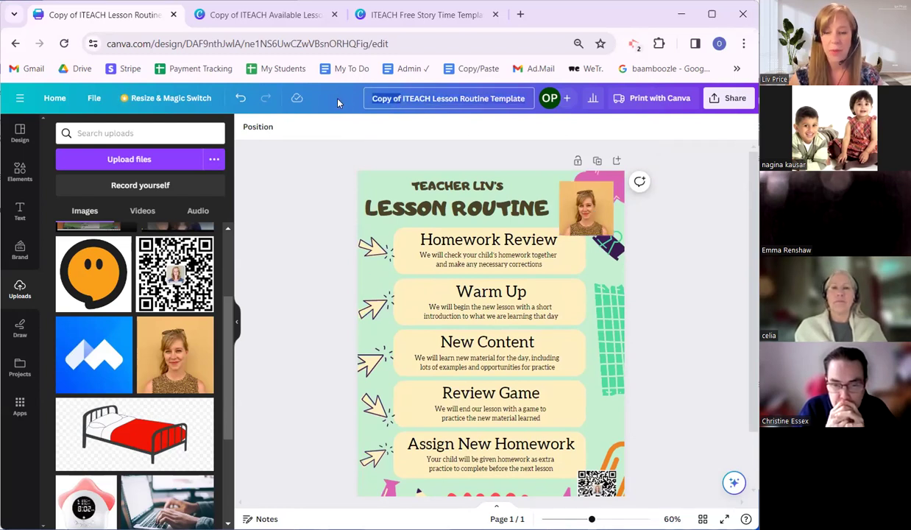
pyautogui.press('BackSpace')
pyautogui.press('BackSpace')
pyautogui.press('BackSpace')
pyautogui.press('BackSpace')
pyautogui.press('BackSpace')
pyautogui.press('BackSpace')
pyautogui.press('BackSpace')
pyautogui.write('Liv -')
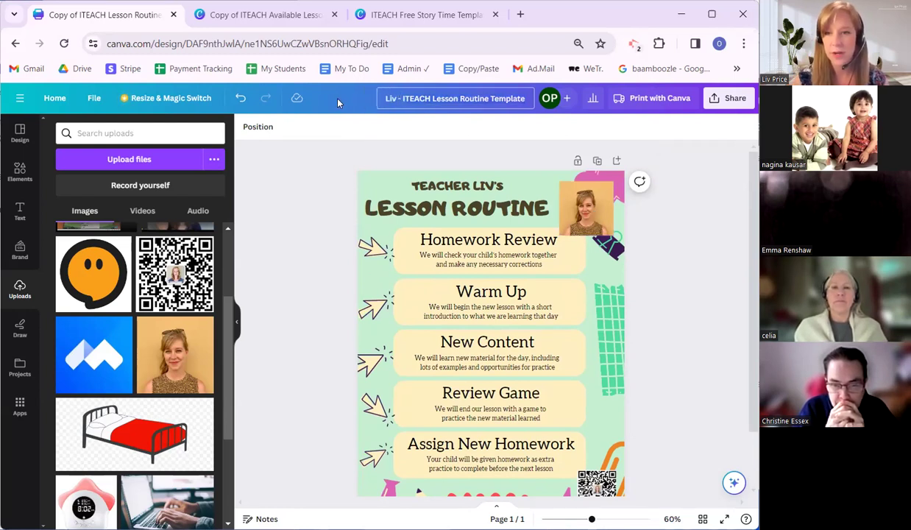
pyautogui.press('Return')
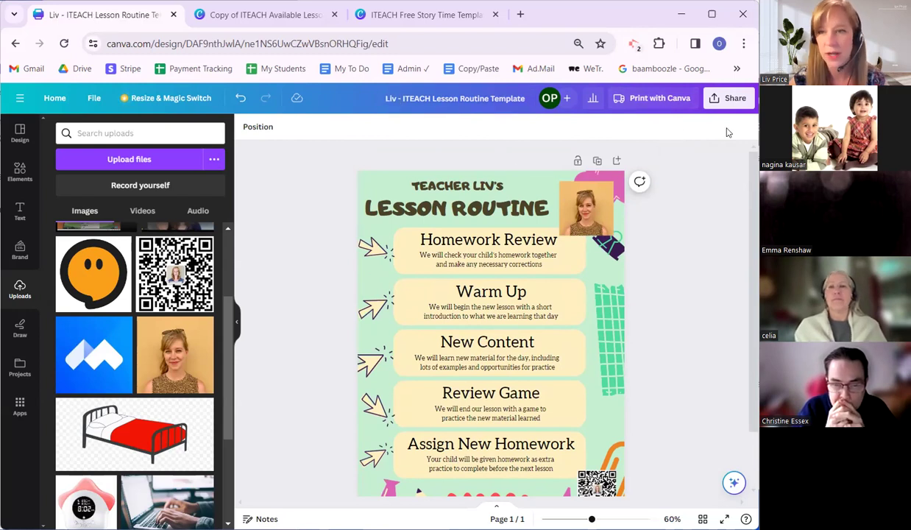
# Step: Download the lesson routine design as a PNG file
pyautogui.click(736, 98)
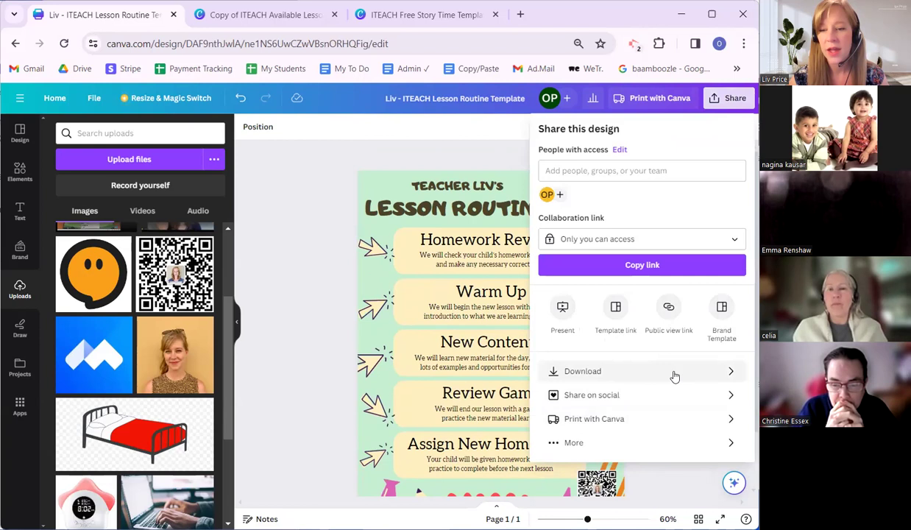
pyautogui.click(649, 373)
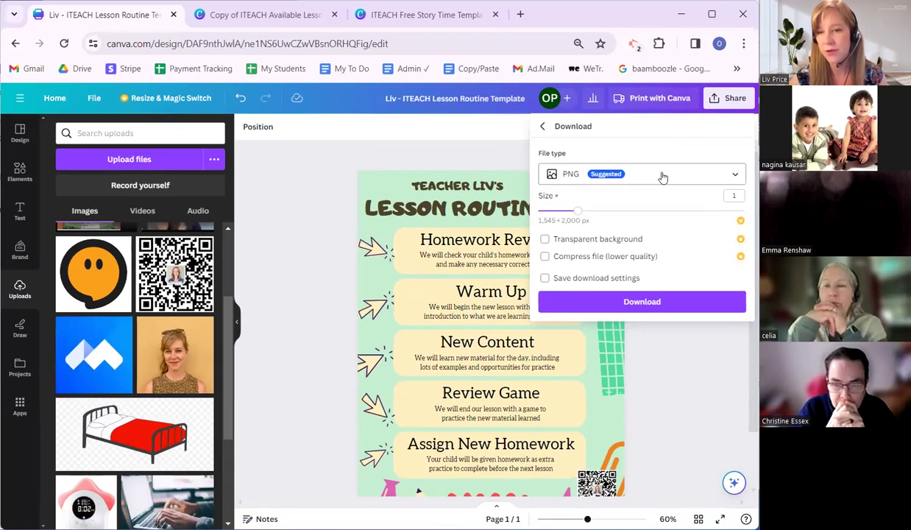
pyautogui.click(662, 175)
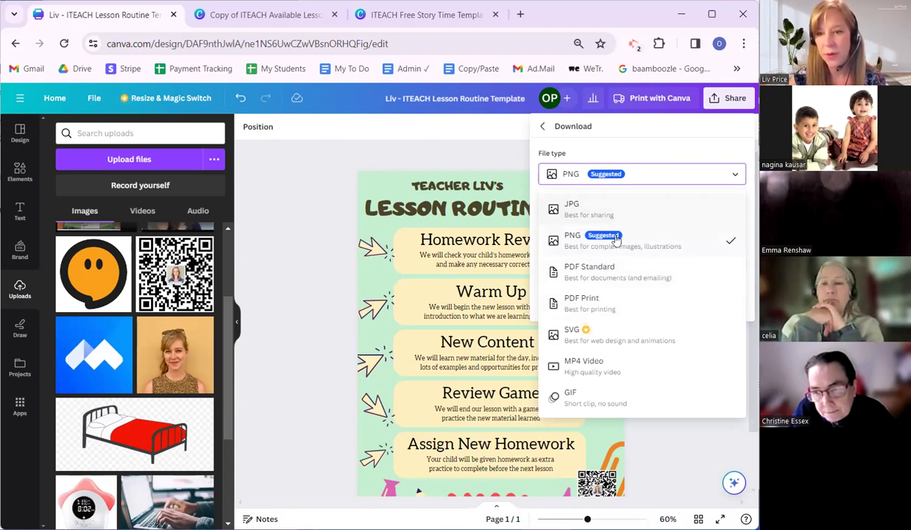
pyautogui.click(576, 243)
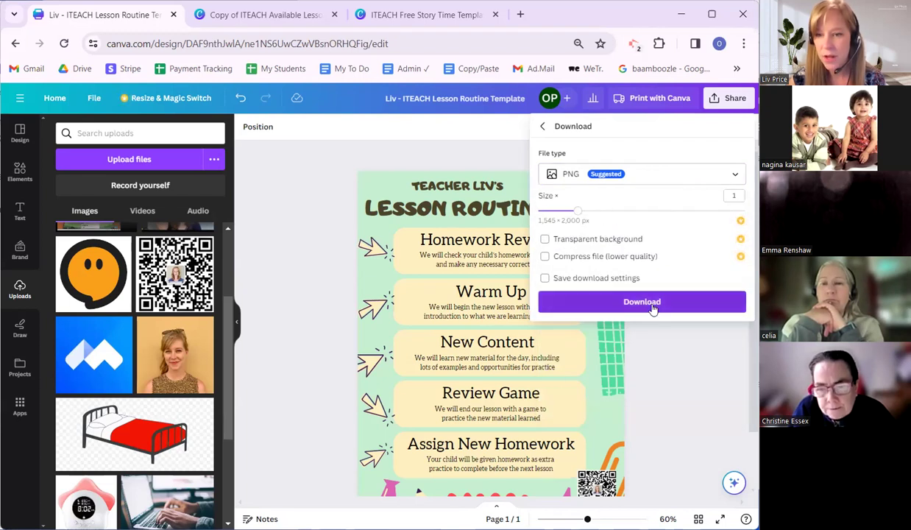
pyautogui.click(630, 301)
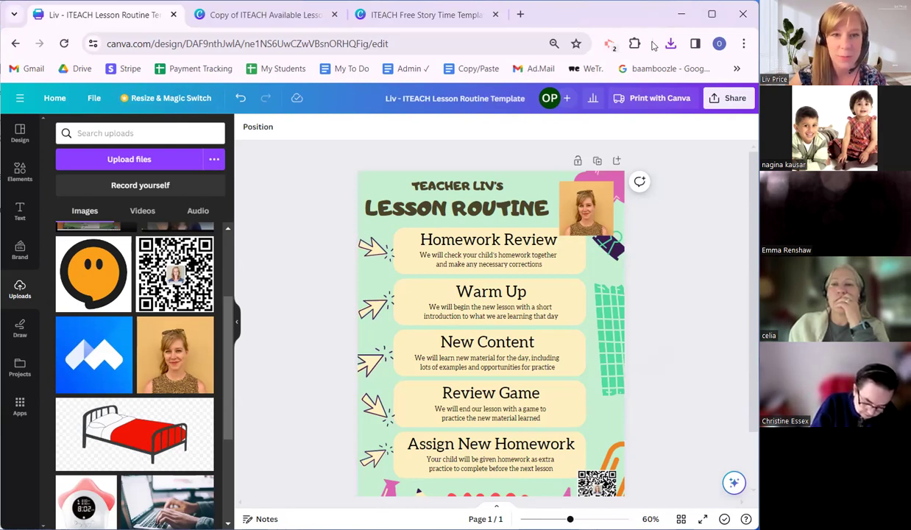
# Step: Switch to the Available Lesson Times template and use it to create a new design
pyautogui.hotkey('ctrl', 'Tab')
pyautogui.scroll(-1, 524, 305)
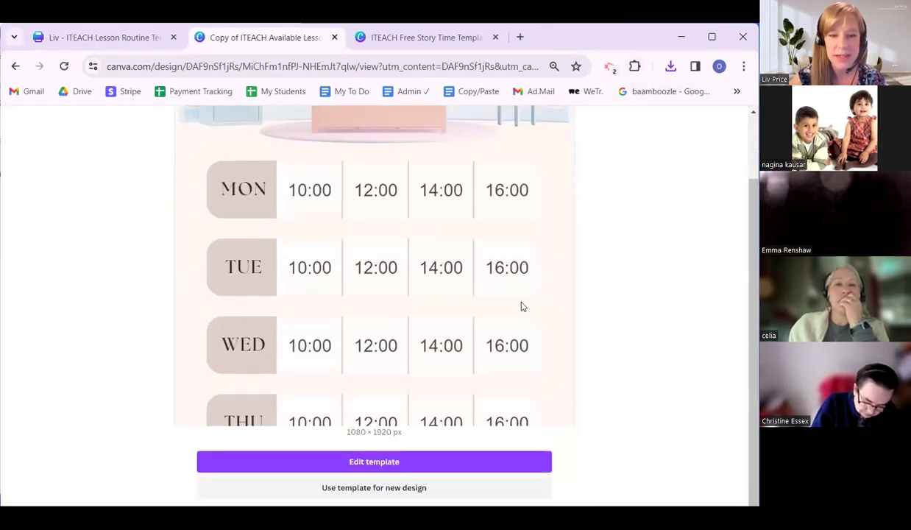
pyautogui.click(388, 486)
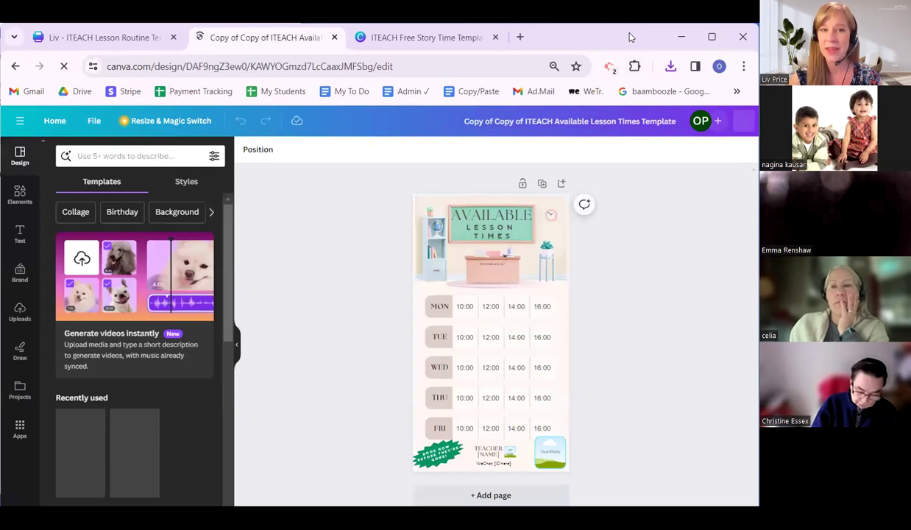
pyautogui.moveTo(630, 37); pyautogui.dragTo(630, 14)
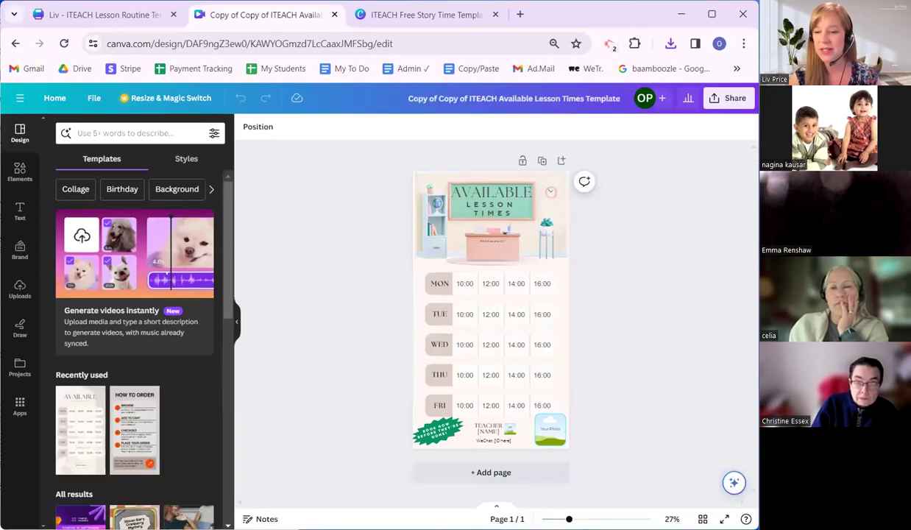
pyautogui.moveTo(580, 27); pyautogui.dragTo(633, 14)
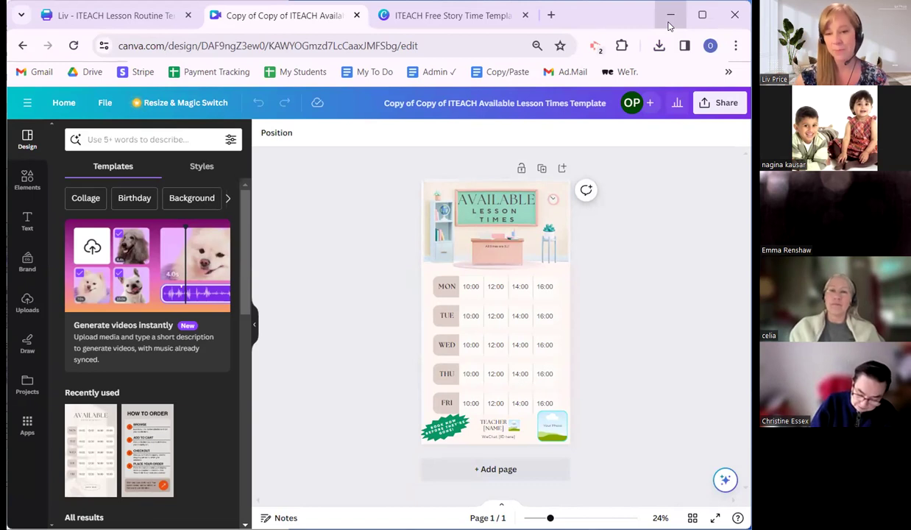
# Step: Change Monday's first lesson time to 17:00
pyautogui.scroll(3, 495, 317)
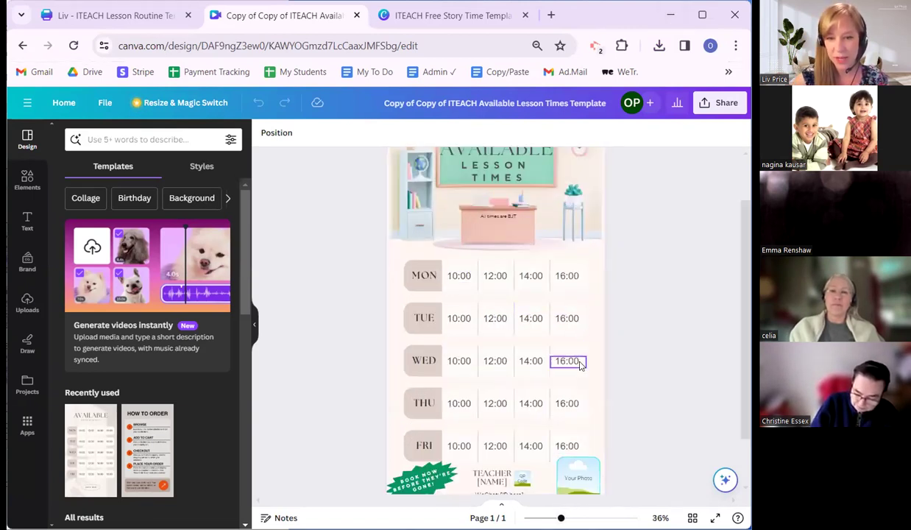
pyautogui.scroll(2, 580, 364)
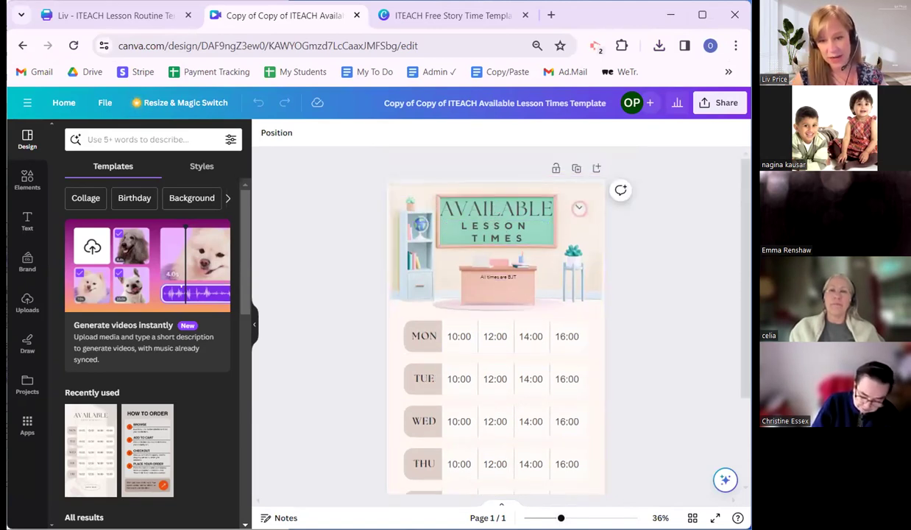
pyautogui.scroll(5, 495, 323)
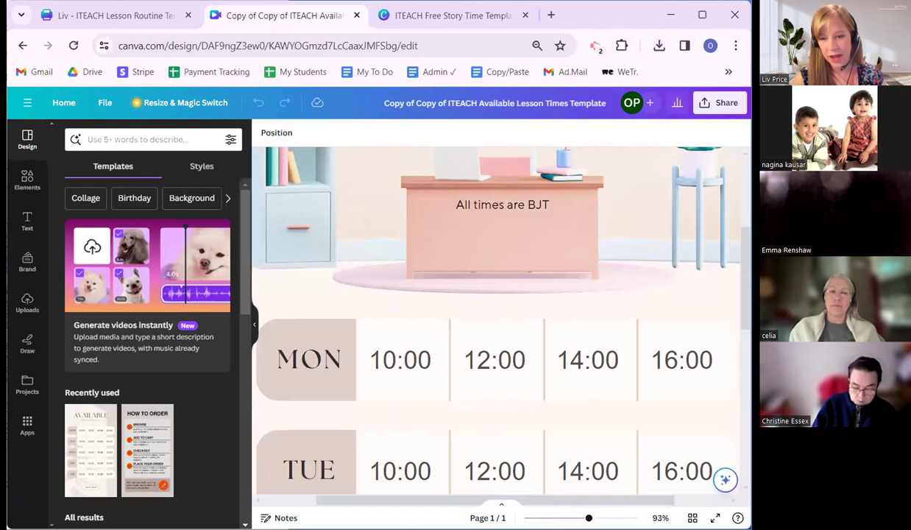
pyautogui.scroll(-2, 491, 329)
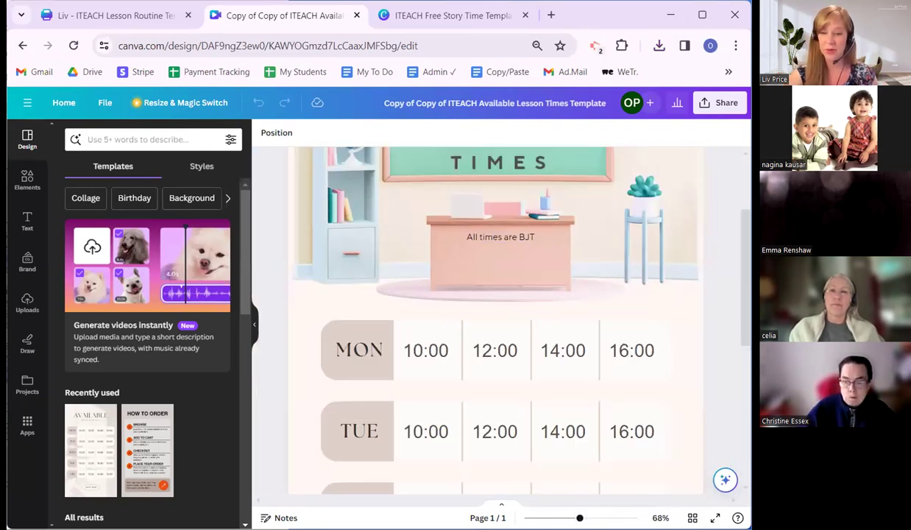
pyautogui.scroll(-2, 701, 294)
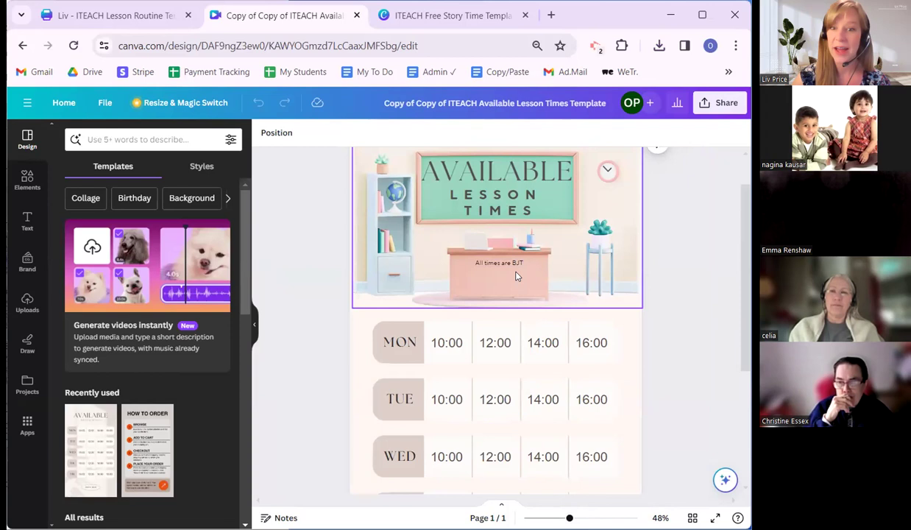
pyautogui.scroll(-2, 515, 324)
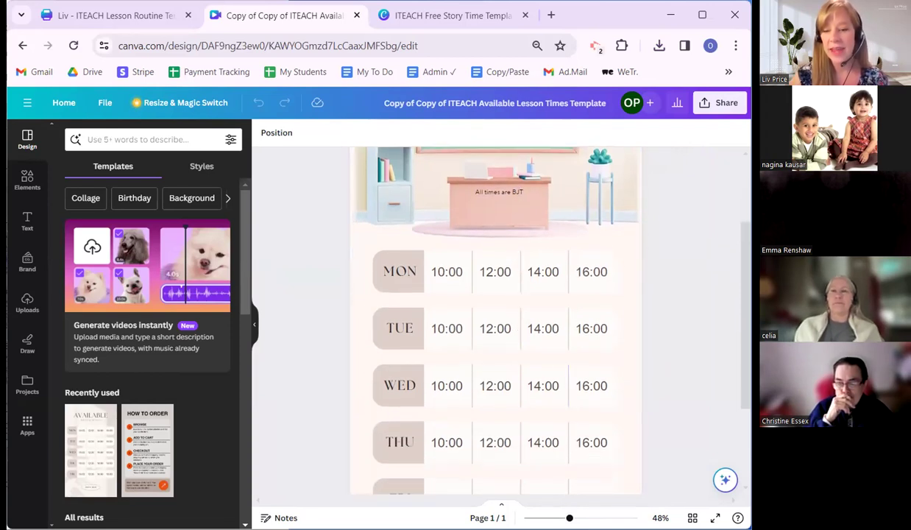
pyautogui.keyDown('ctrl'); pyautogui.scroll(-2, 445, 258); pyautogui.keyUp('ctrl')
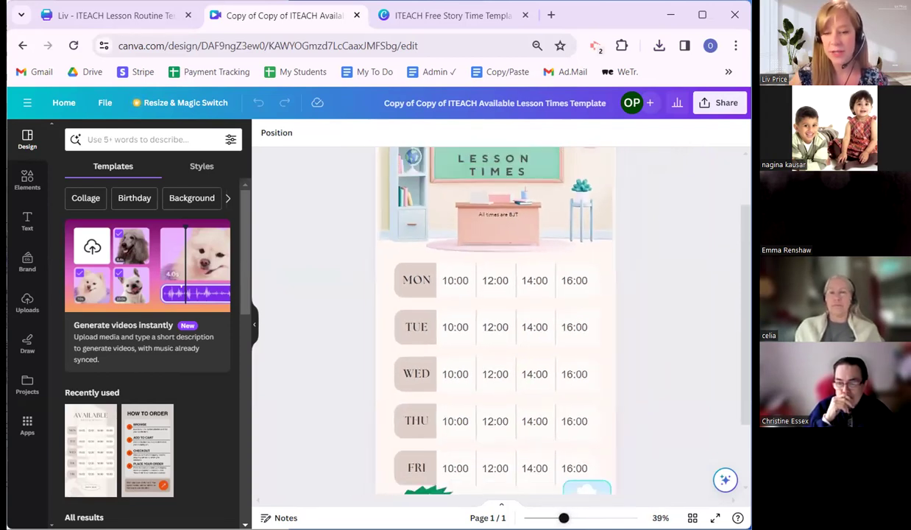
pyautogui.click(458, 286)
pyautogui.keyDown('shift'); pyautogui.click(508, 287); pyautogui.keyUp('shift')
pyautogui.press('BackSpace')
pyautogui.write('7')
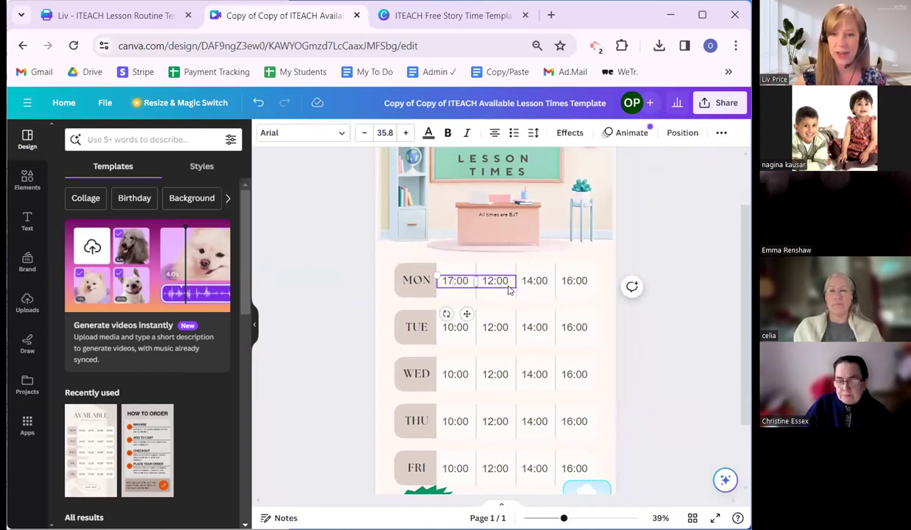
# Step: Set Monday's second lesson time to 18:00 and the third to 19:00
pyautogui.doubleClick(480, 280)
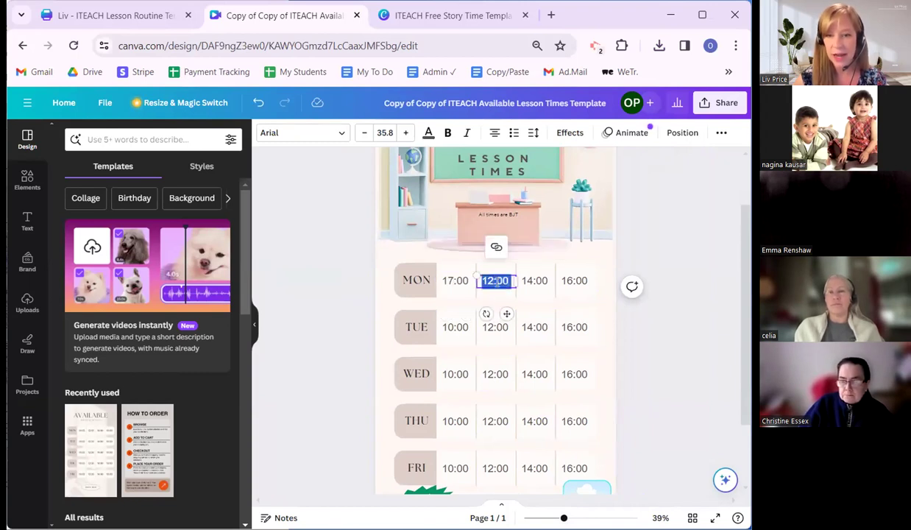
pyautogui.keyDown('shift'); pyautogui.click(538, 282); pyautogui.keyUp('shift')
pyautogui.press('BackSpace')
pyautogui.write('8')
pyautogui.doubleClick(535, 282)
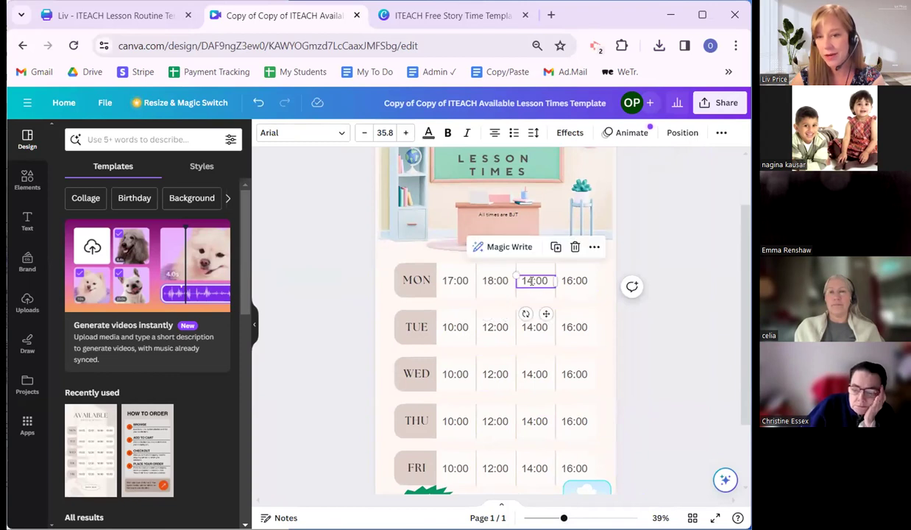
pyautogui.click(535, 281)
pyautogui.press('BackSpace')
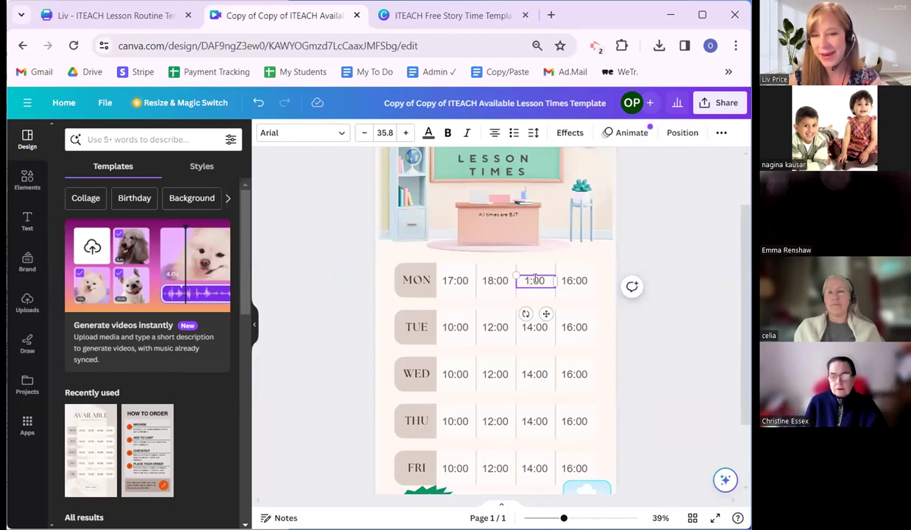
pyautogui.write('9')
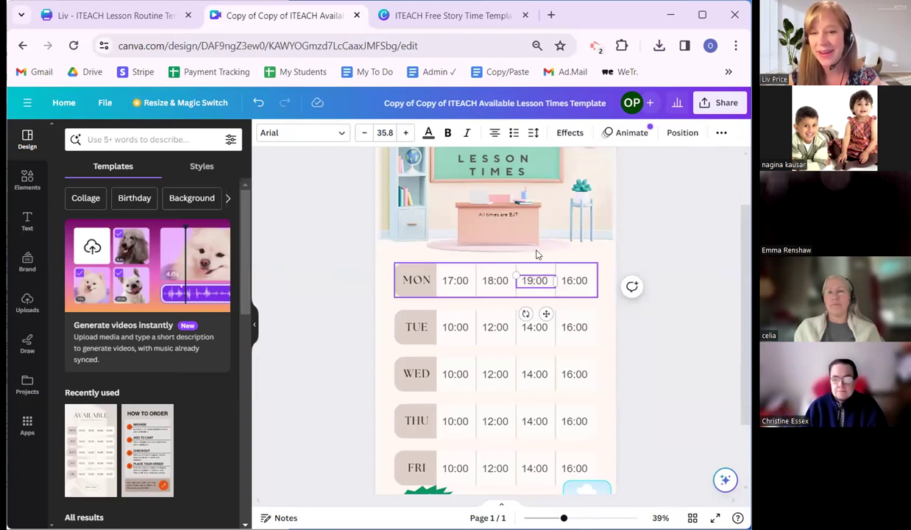
# Step: Set Monday's fourth lesson time to 20:00
pyautogui.doubleClick(571, 282)
pyautogui.click(573, 280)
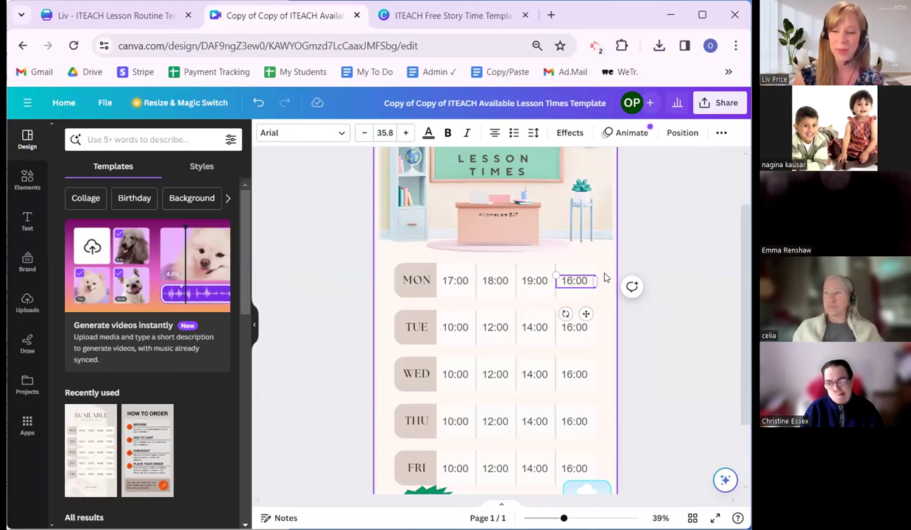
pyautogui.press('BackSpace')
pyautogui.press('BackSpace')
pyautogui.write('20')
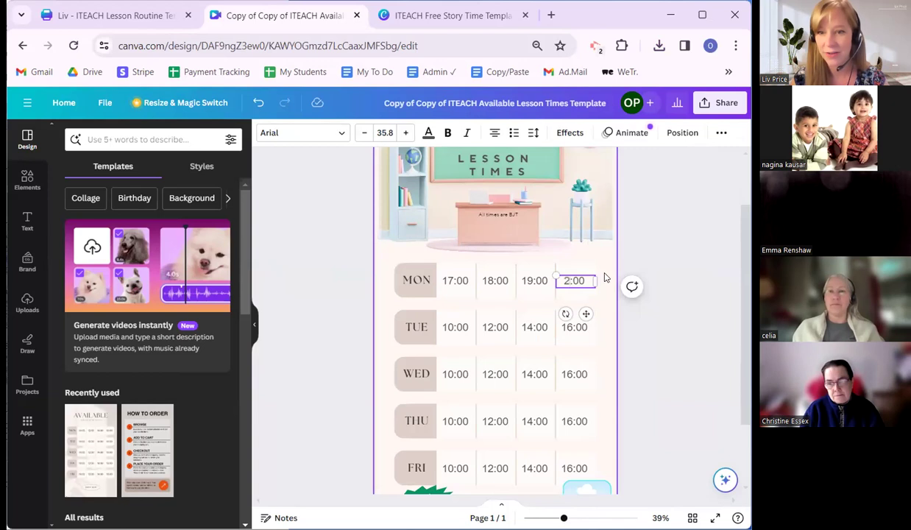
pyautogui.click(640, 369)
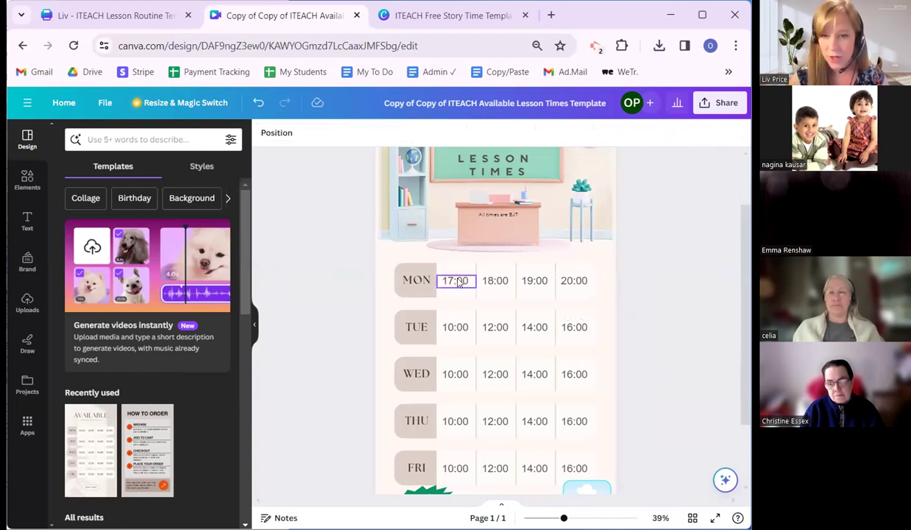
pyautogui.click(455, 327)
pyautogui.click(495, 327)
pyautogui.click(535, 327)
pyautogui.click(573, 327)
pyautogui.click(455, 374)
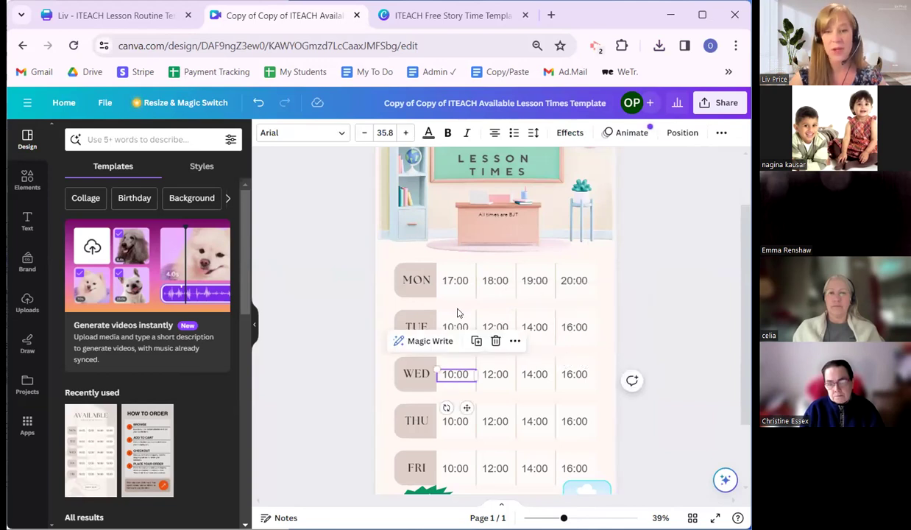
pyautogui.click(464, 290)
pyautogui.click(495, 286)
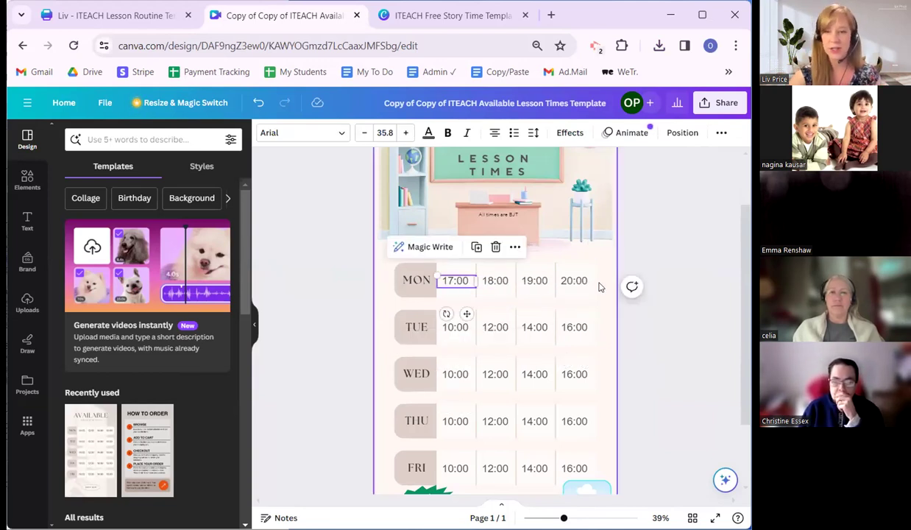
pyautogui.click(347, 342)
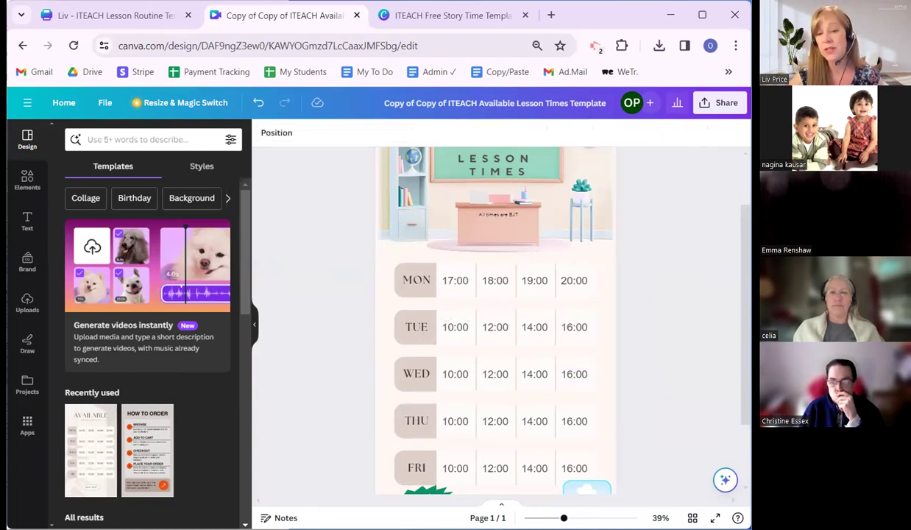
# Step: Delete the Friday row's day label, its background shapes and its 10:00 time slot
pyautogui.click(401, 460)
pyautogui.press('Delete')
pyautogui.click(409, 462)
pyautogui.press('Delete')
pyautogui.click(423, 459)
pyautogui.press('Delete')
pyautogui.click(433, 458)
pyautogui.press('Delete')
pyautogui.click(453, 472)
pyautogui.press('Delete')
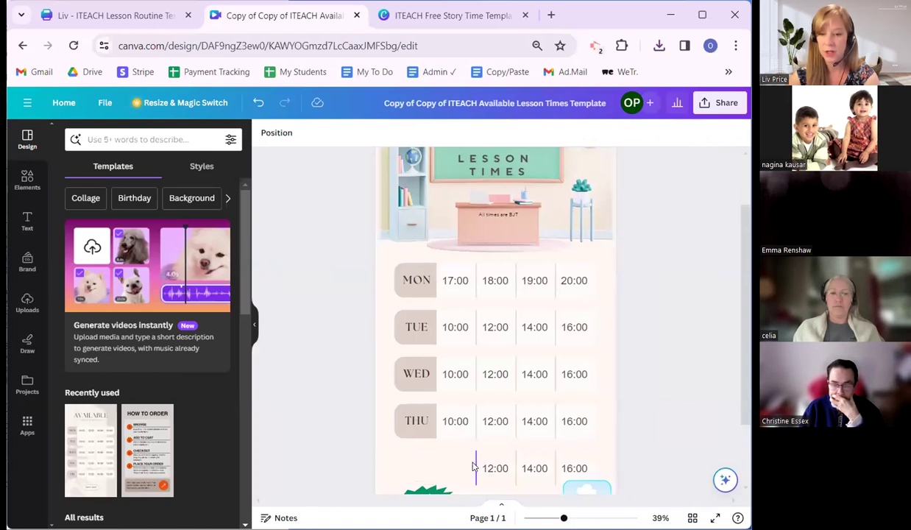
# Step: Delete the remaining Friday times 12:00, 14:00 and 16:00 together with their divider lines
pyautogui.click(478, 468)
pyautogui.press('Delete')
pyautogui.click(525, 472)
pyautogui.press('Delete')
pyautogui.click(516, 461)
pyautogui.press('Delete')
pyautogui.click(569, 462)
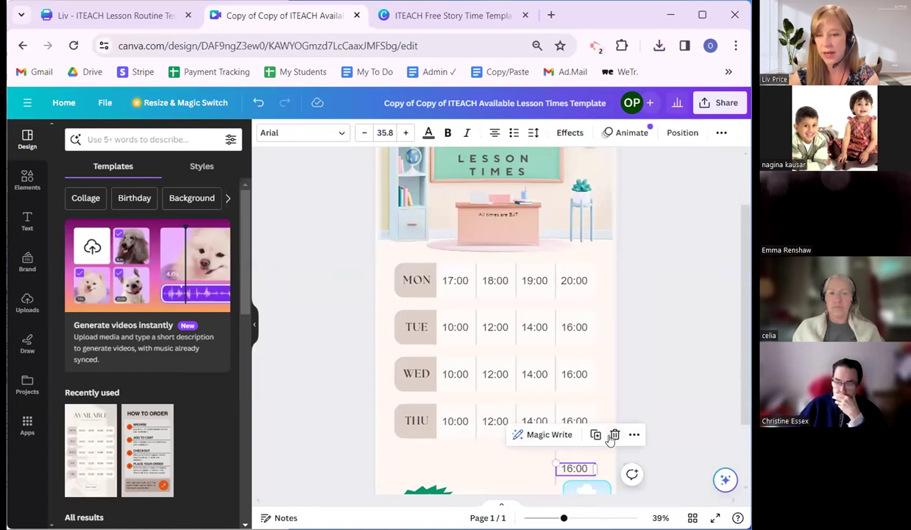
pyautogui.press('Delete')
pyautogui.click(556, 465)
pyautogui.press('Delete')
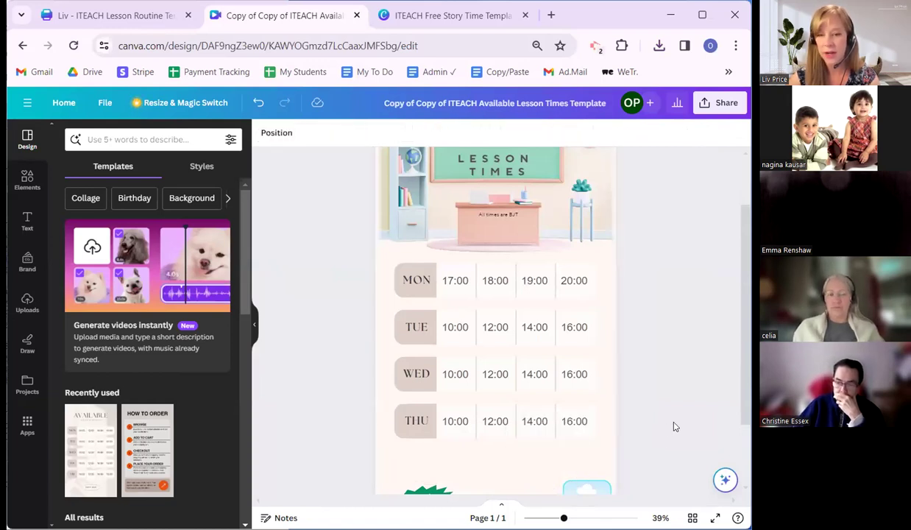
# Step: Search the element graphics for "x" and insert the white cross with a black outline onto the schedule
pyautogui.scroll(-2, 597, 355)
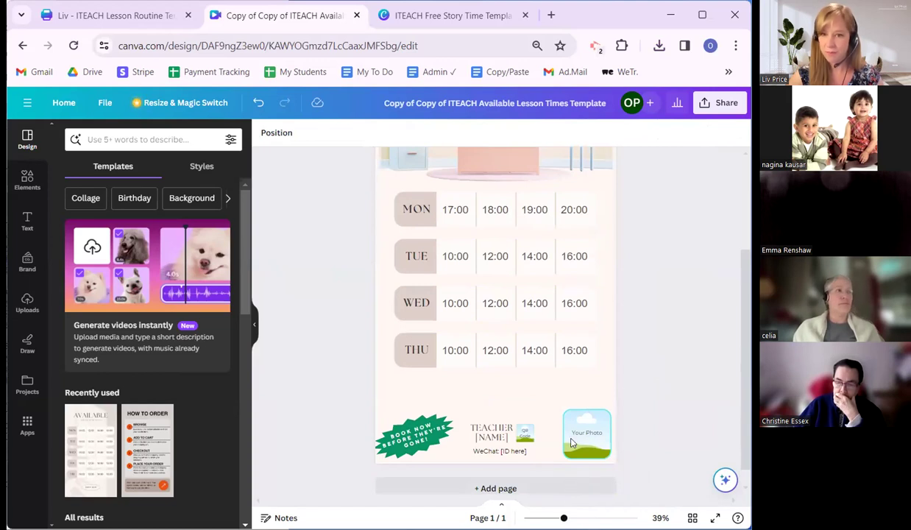
pyautogui.scroll(4, 677, 339)
pyautogui.scroll(-2, 676, 349)
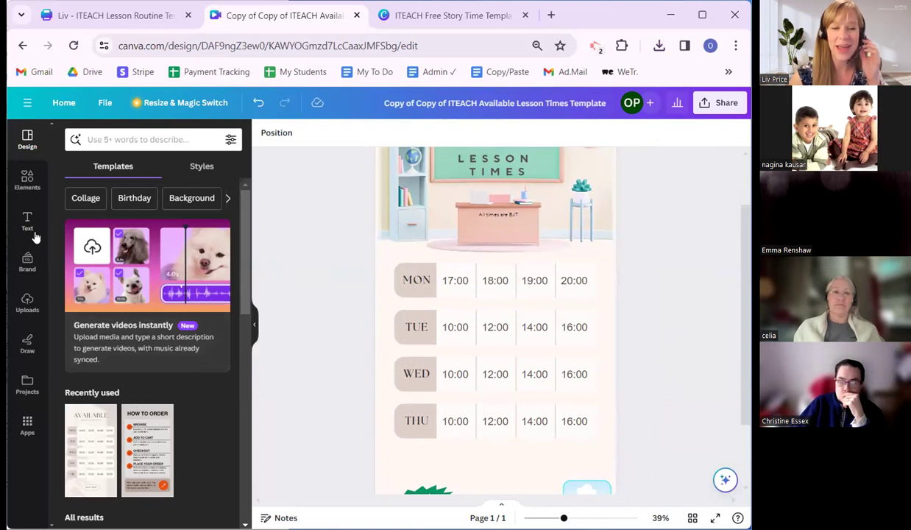
pyautogui.click(28, 178)
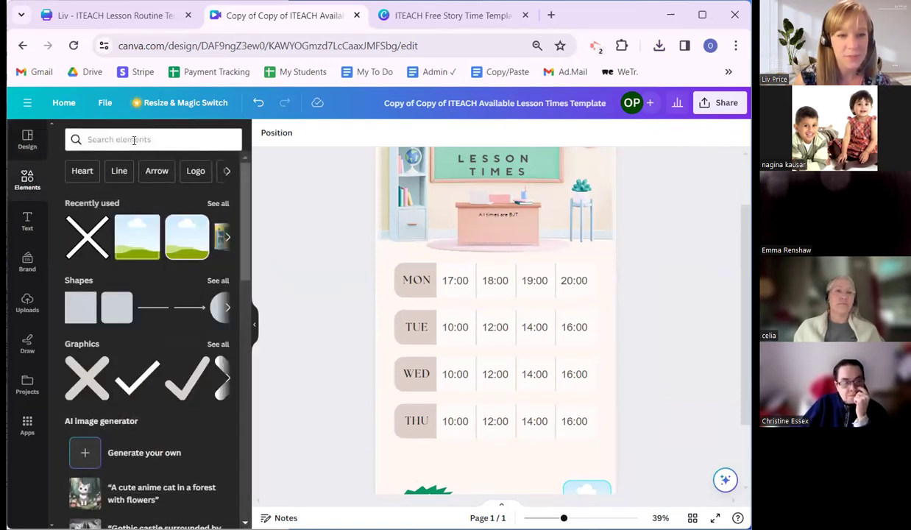
pyautogui.click(134, 140)
pyautogui.write('x')
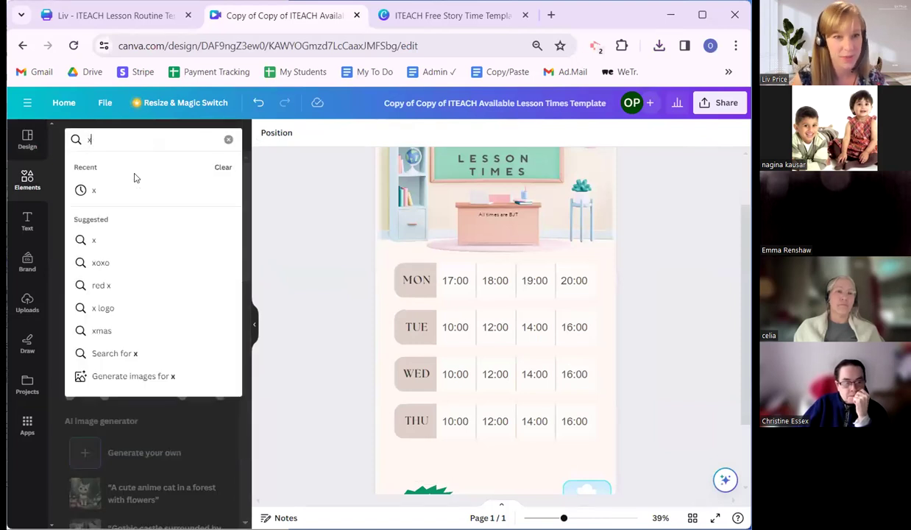
pyautogui.click(86, 193)
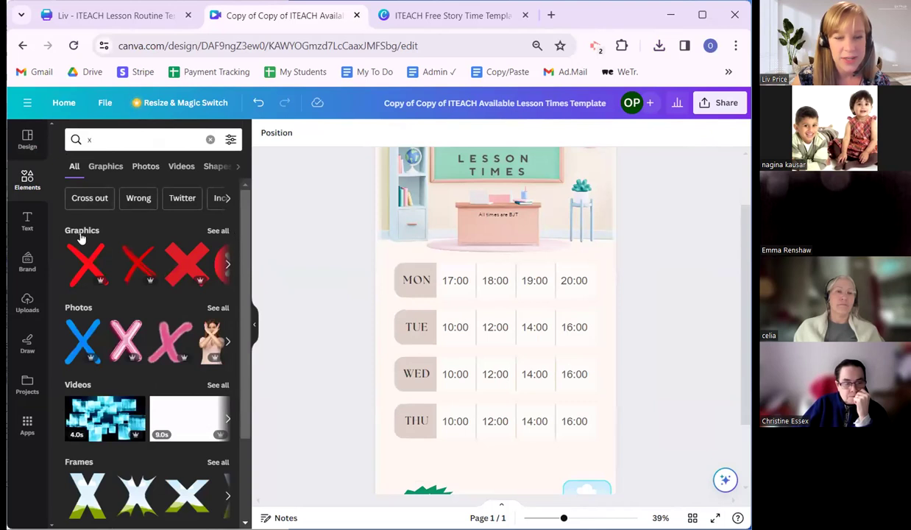
pyautogui.click(218, 232)
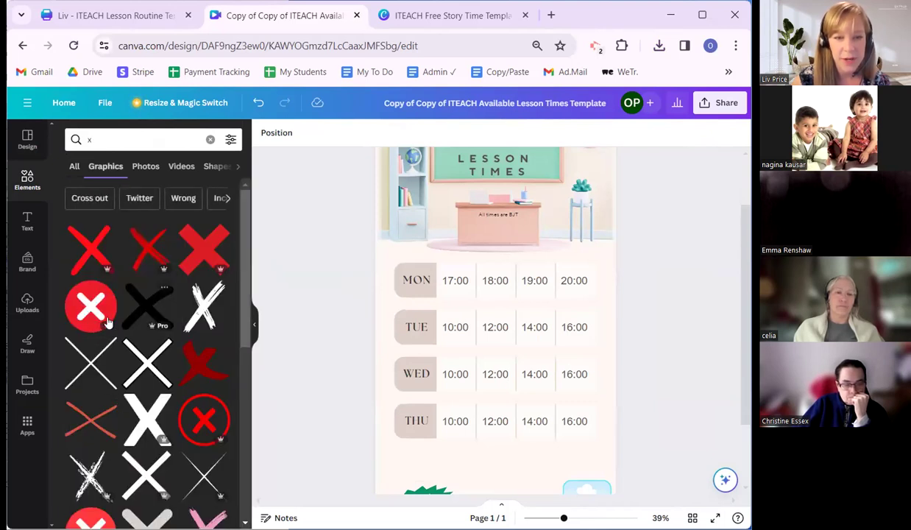
pyautogui.click(146, 366)
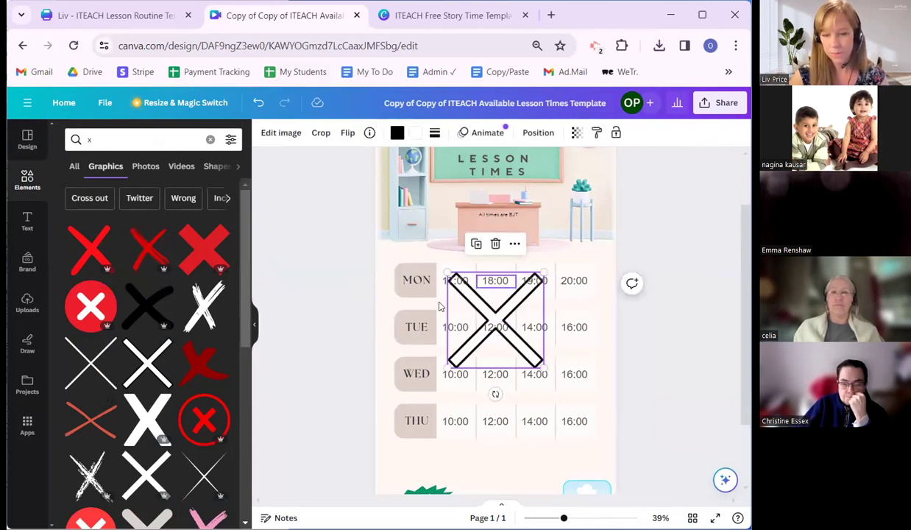
# Step: Shrink the cross to fit over Monday's first time slot and change its white fill to black
pyautogui.moveTo(543, 366); pyautogui.dragTo(457, 284)
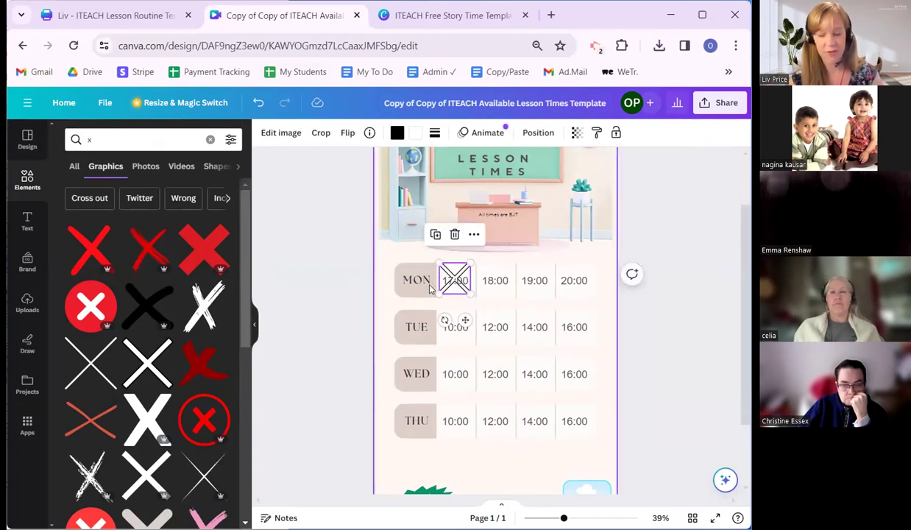
pyautogui.click(398, 133)
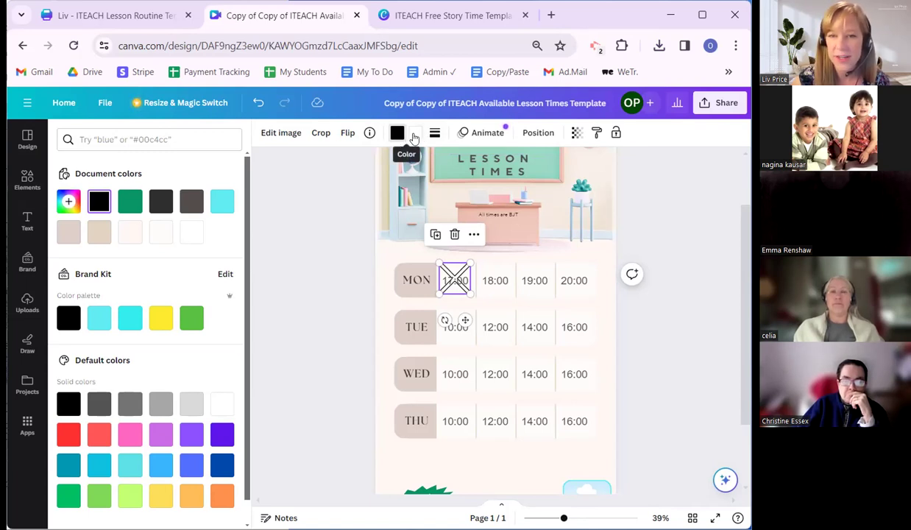
pyautogui.click(416, 133)
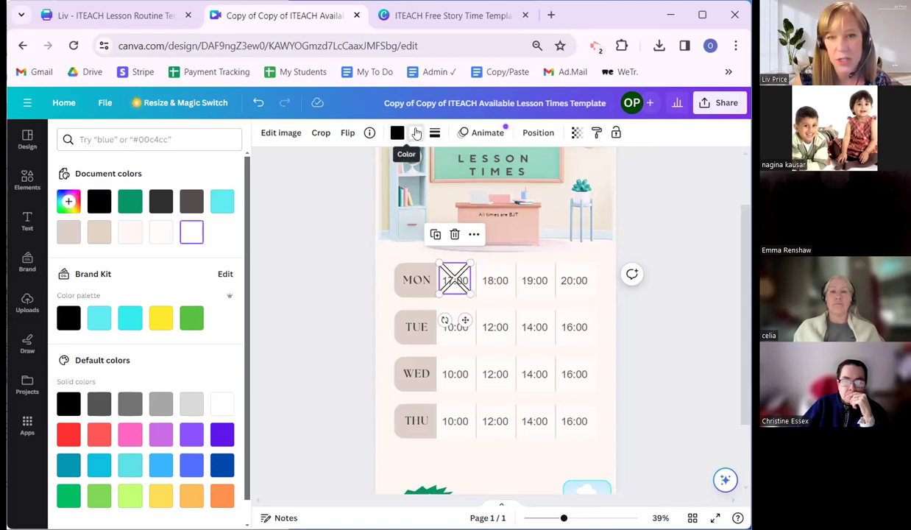
pyautogui.click(415, 133)
pyautogui.click(414, 133)
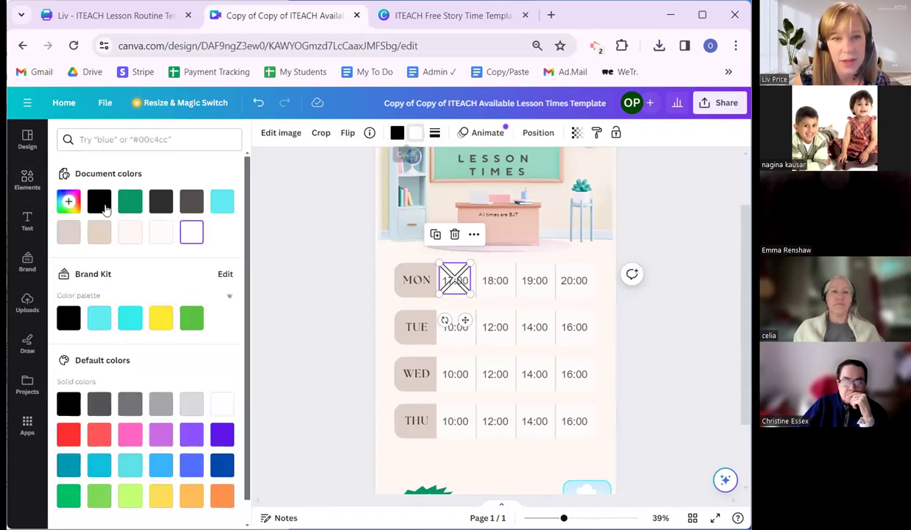
pyautogui.click(99, 201)
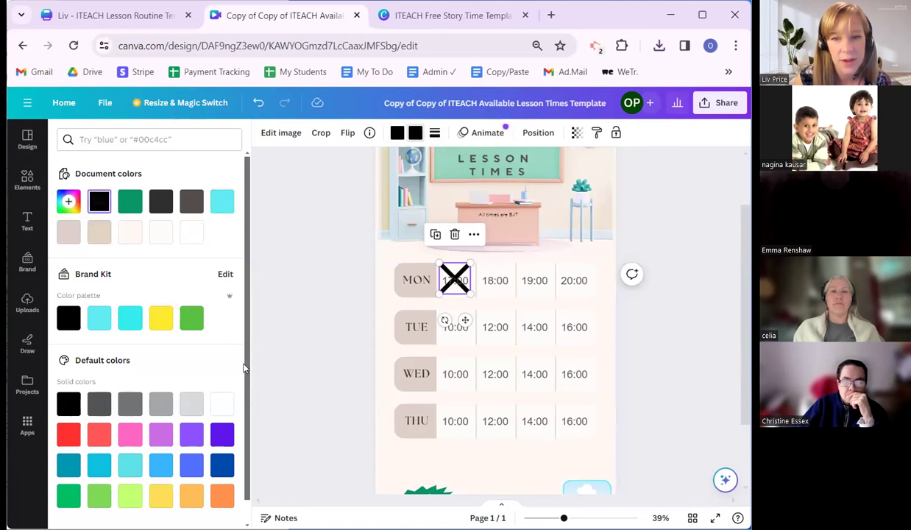
pyautogui.click(323, 298)
pyautogui.click(651, 364)
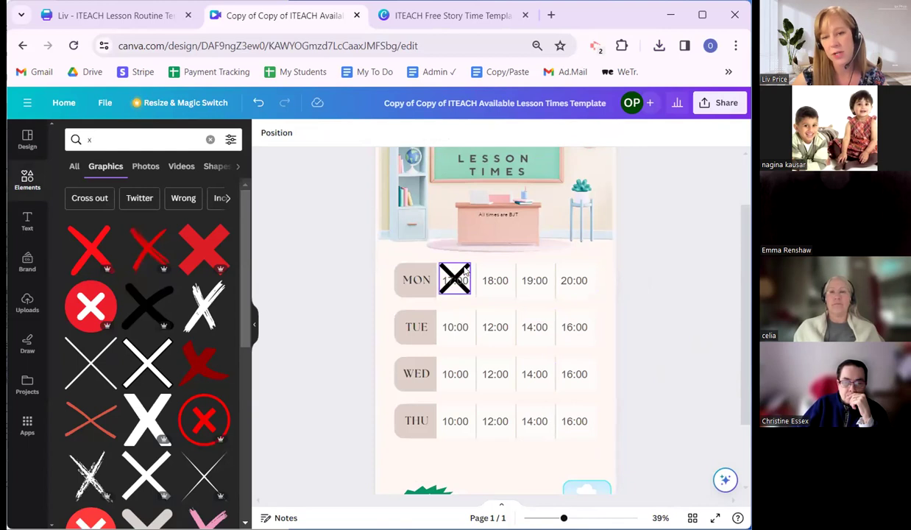
# Step: Duplicate the black cross over Tuesday's 12:00 slot and Wednesday's 10:00 slot
pyautogui.click(465, 272)
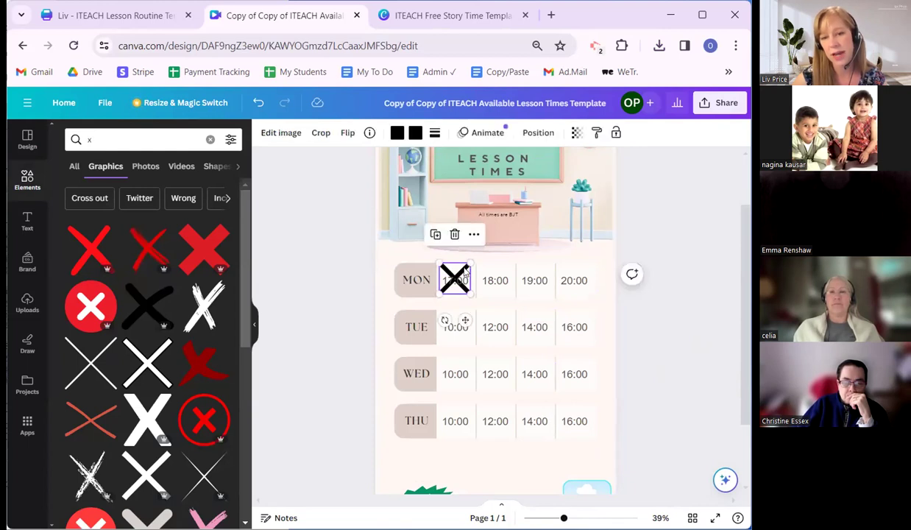
pyautogui.click(436, 234)
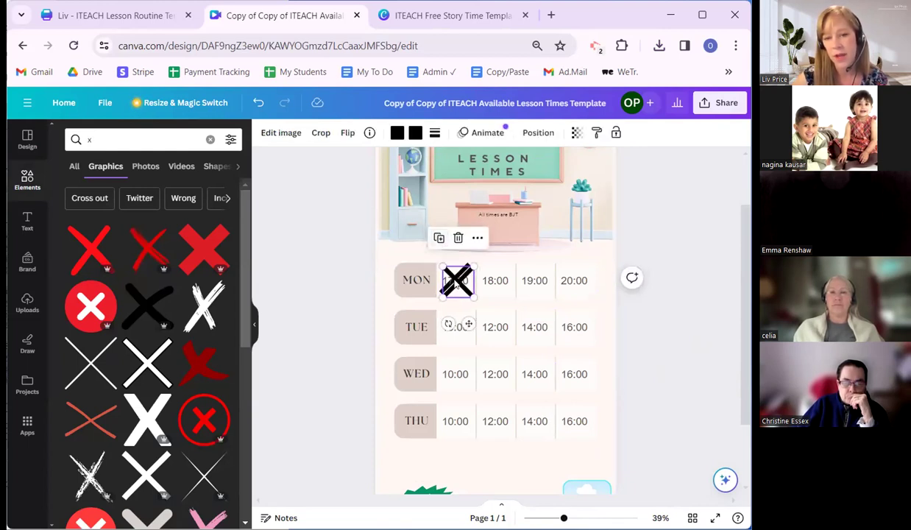
pyautogui.moveTo(457, 291); pyautogui.dragTo(496, 326)
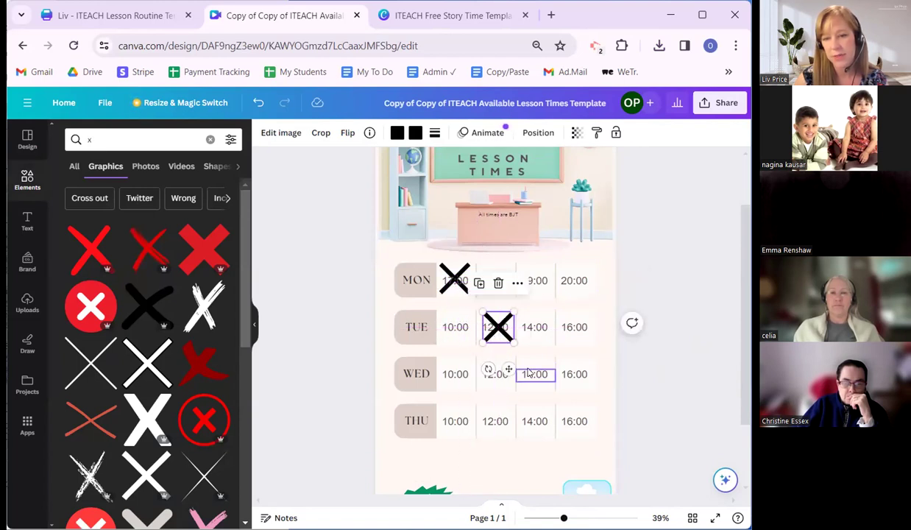
pyautogui.click(479, 285)
pyautogui.moveTo(539, 374); pyautogui.dragTo(455, 374)
pyautogui.click(707, 414)
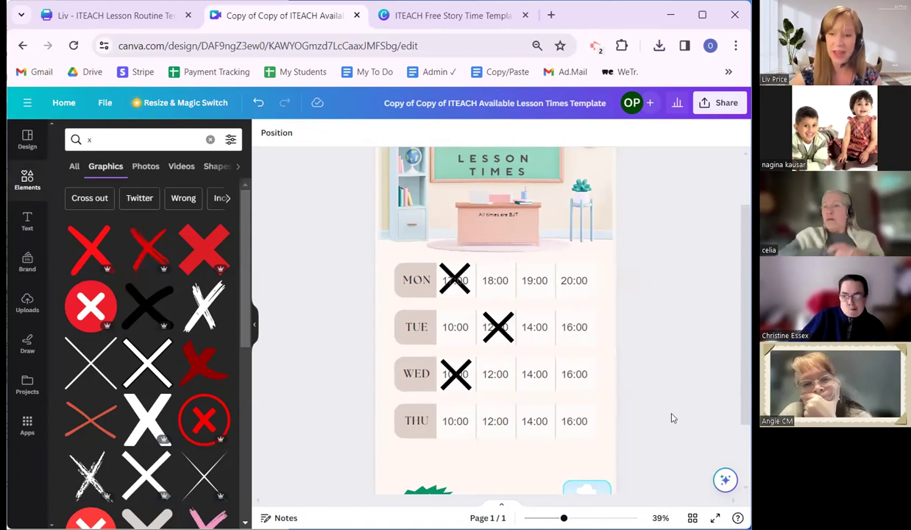
# Step: Fill the page footer's photo frame with the uploaded portrait and delete the "Your Photo" placeholder text
pyautogui.scroll(-1, 659, 382)
pyautogui.scroll(-2, 659, 381)
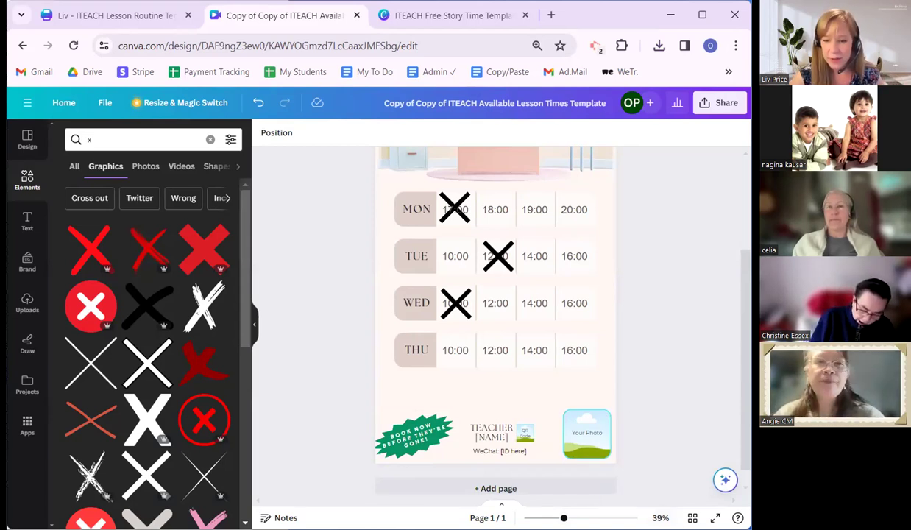
pyautogui.scroll(3, 611, 392)
pyautogui.scroll(-2, 611, 392)
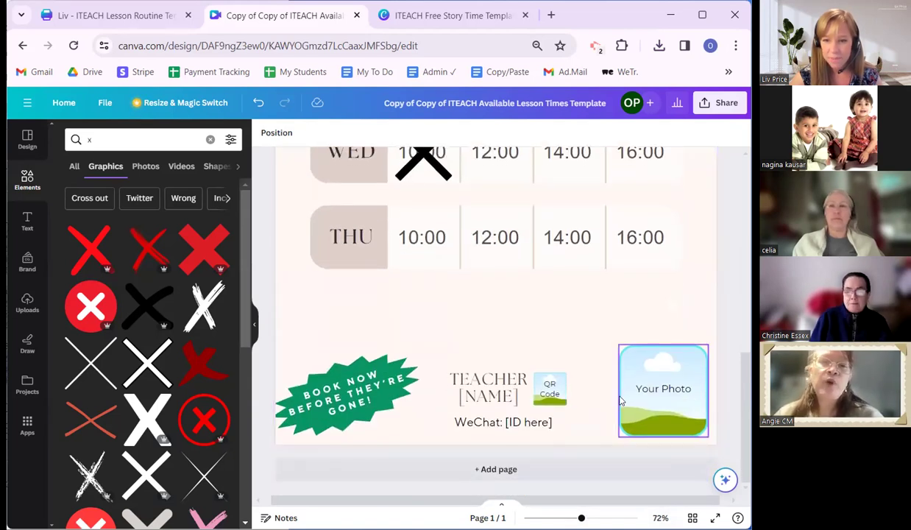
pyautogui.click(27, 301)
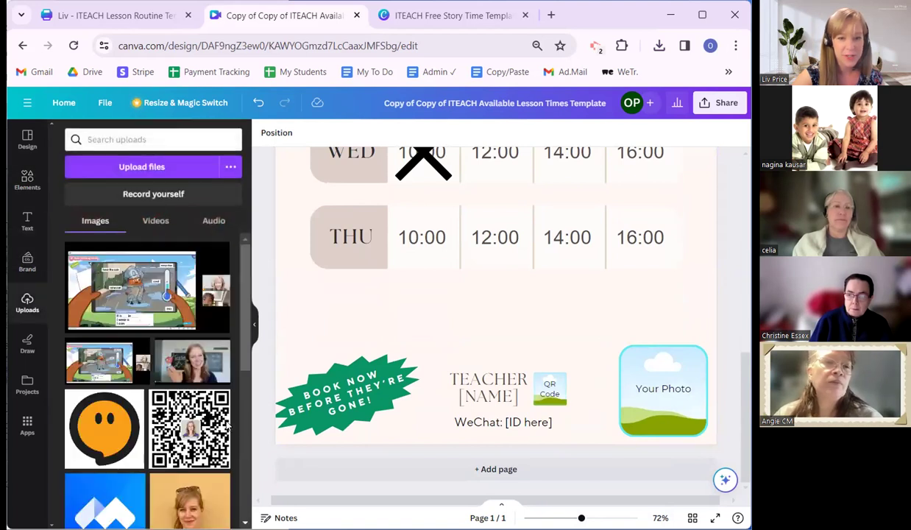
pyautogui.scroll(-2, 188, 379)
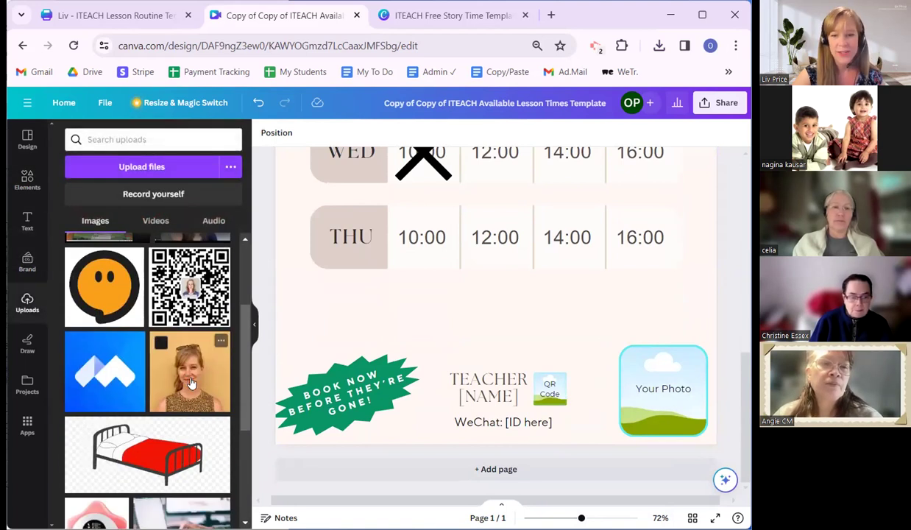
pyautogui.moveTo(638, 368); pyautogui.dragTo(641, 372)
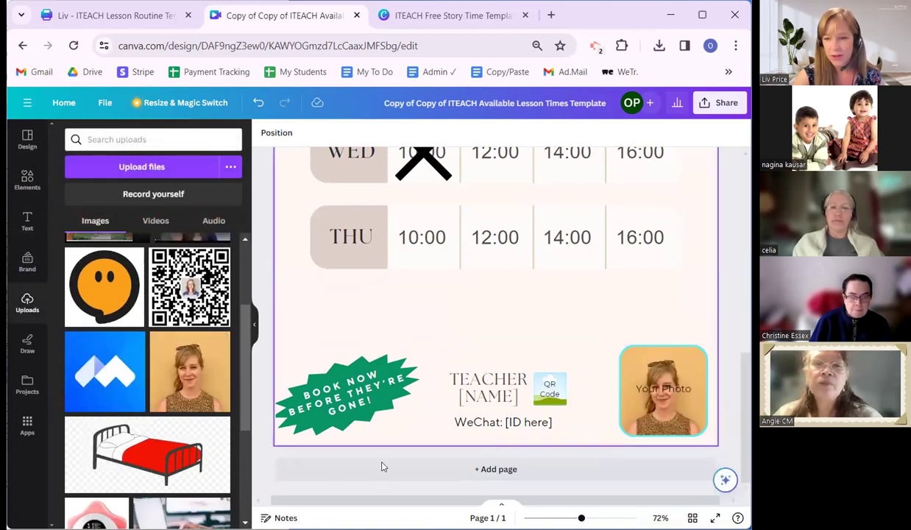
pyautogui.click(642, 390)
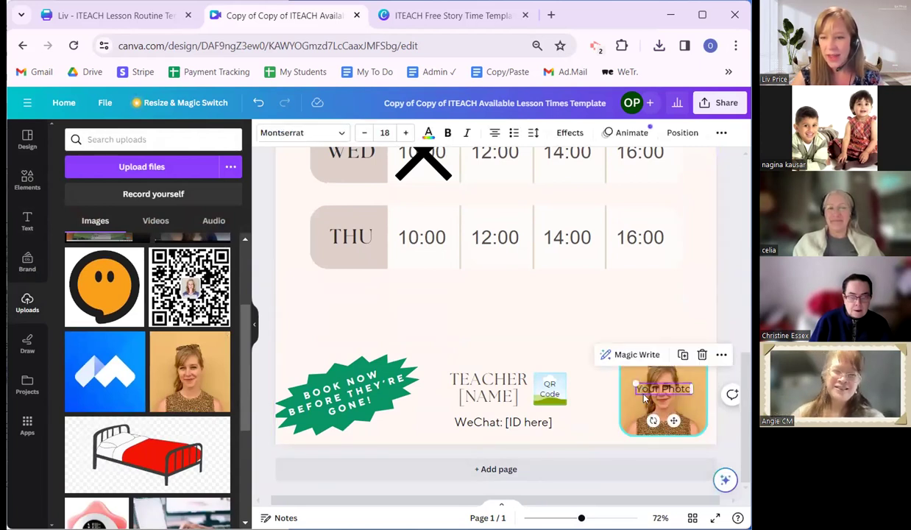
pyautogui.click(703, 355)
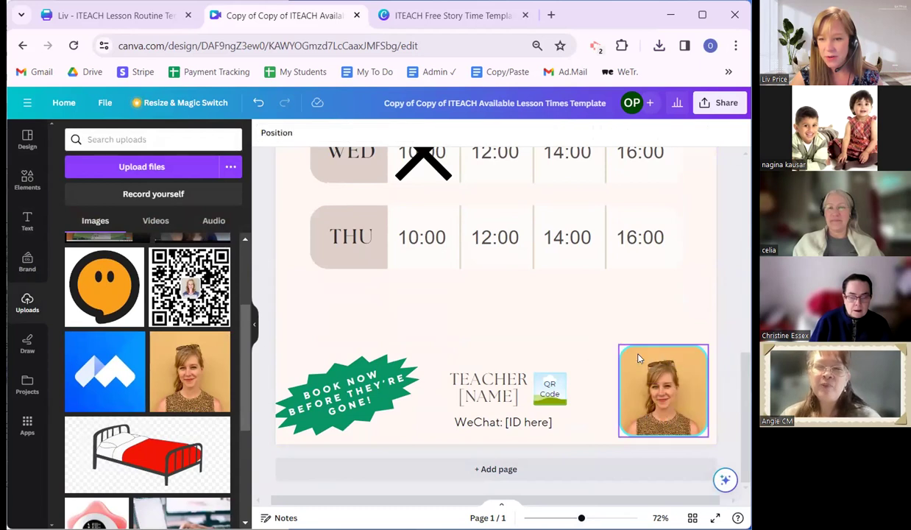
# Step: Fill the small frame beside the teacher name with the uploaded QR code and delete its "QR Code" placeholder text
pyautogui.moveTo(188, 285); pyautogui.dragTo(557, 404)
pyautogui.click(551, 388)
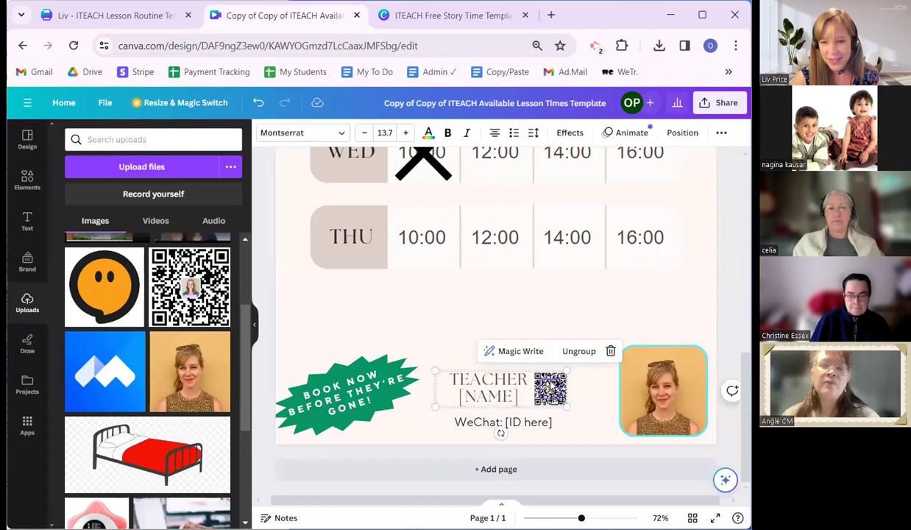
pyautogui.press('Delete')
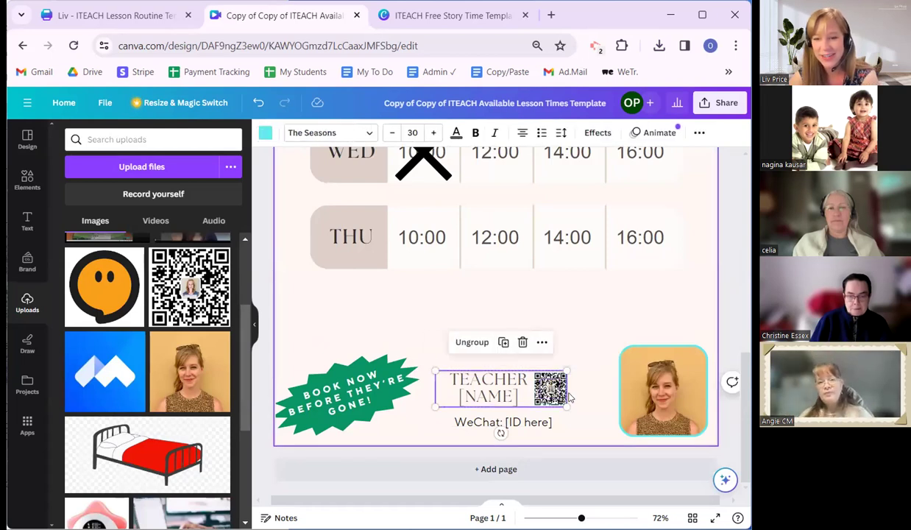
# Step: Replace the [NAME] placeholder under TEACHER with the teacher's first name
pyautogui.click(489, 395)
pyautogui.moveTo(521, 396); pyautogui.dragTo(452, 389)
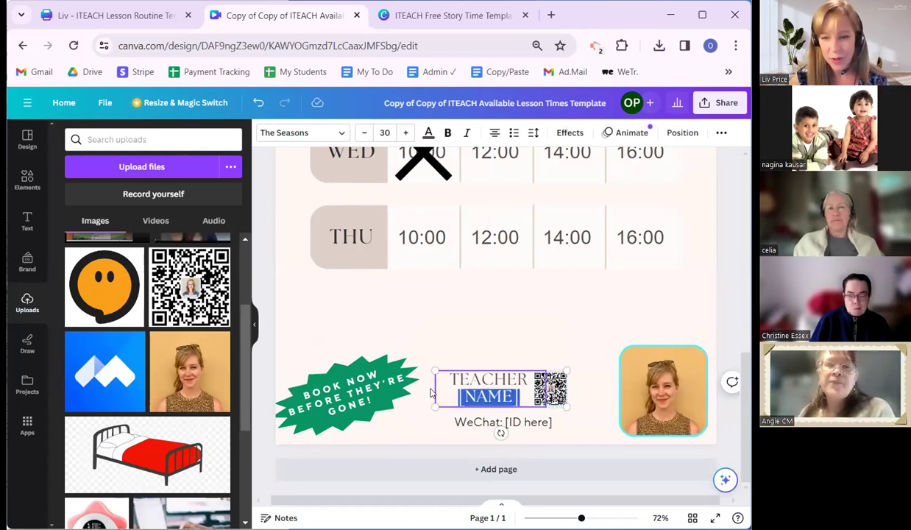
pyautogui.press('BackSpace')
pyautogui.press('BackSpace')
pyautogui.press('BackSpace')
pyautogui.press('BackSpace')
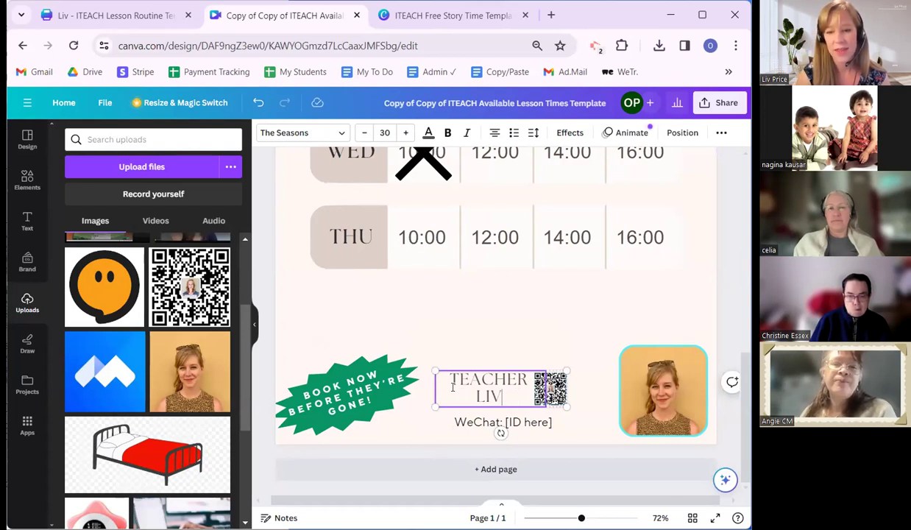
# Step: Replace the [ID here] placeholder after WeChat with the teacher's WeChat ID
pyautogui.click(507, 422)
pyautogui.click(506, 422)
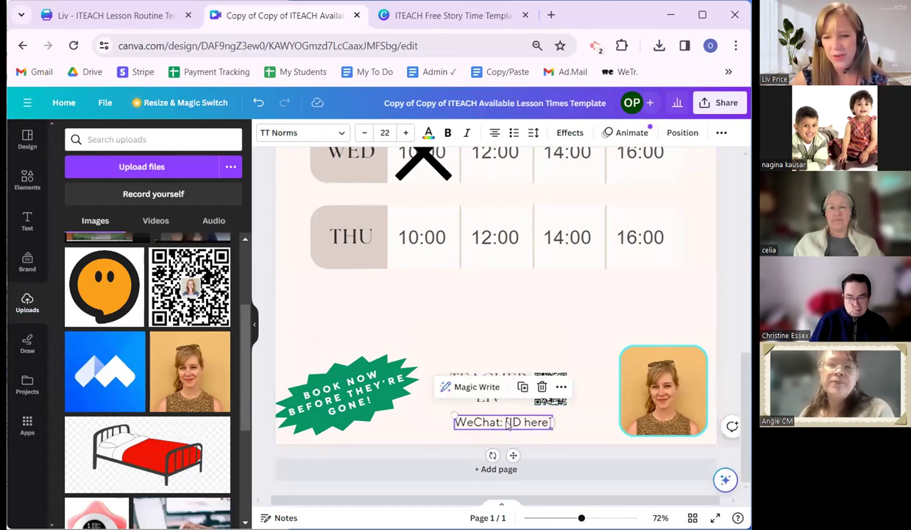
pyautogui.press('Delete')
pyautogui.press('Delete')
pyautogui.press('Delete')
pyautogui.press('Delete')
pyautogui.press('Delete')
pyautogui.press('Delete')
pyautogui.press('Delete')
pyautogui.press('Delete')
pyautogui.press('Delete')
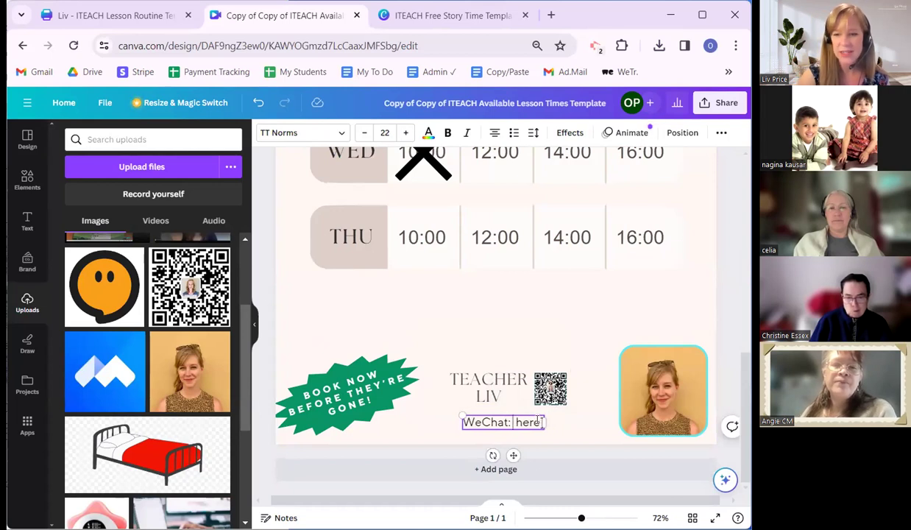
pyautogui.write('teacherliv')
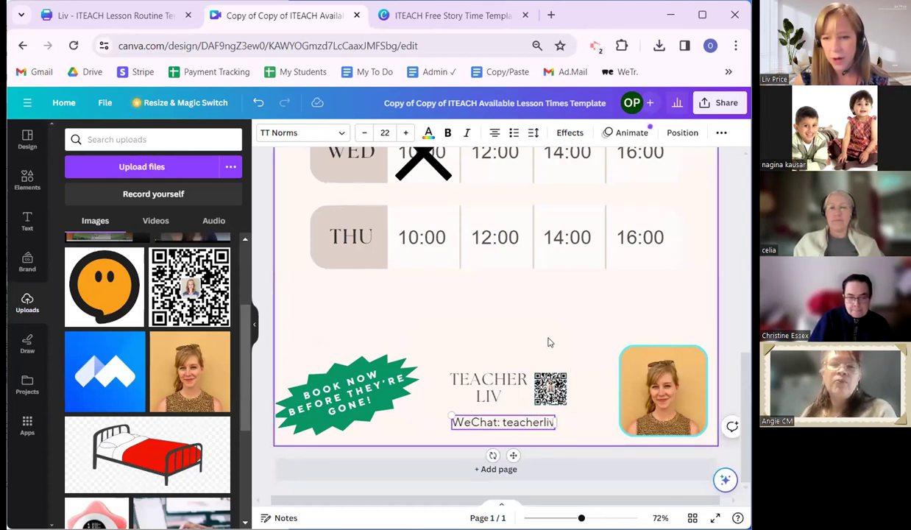
pyautogui.click(679, 495)
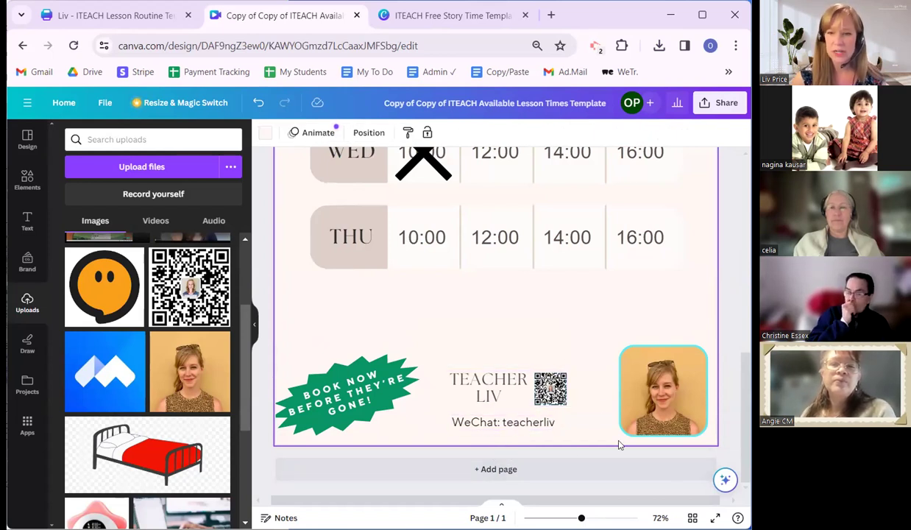
# Step: Review the whole schedule page and its title, and look at the design's download options
pyautogui.scroll(-5, 594, 330)
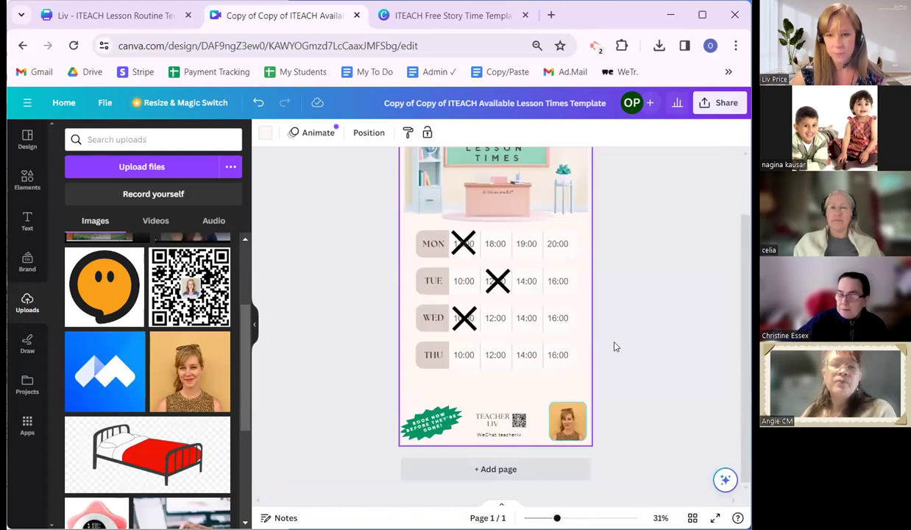
pyautogui.scroll(2, 594, 331)
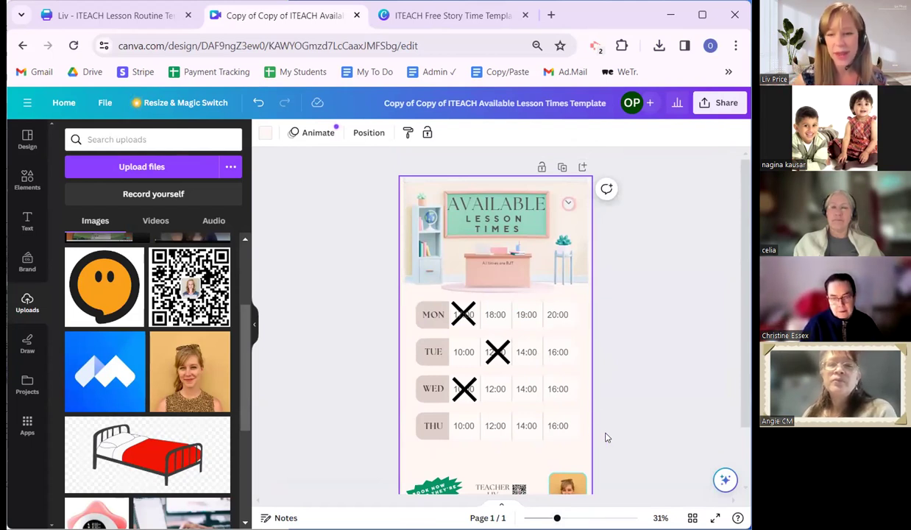
pyautogui.scroll(-3, 607, 438)
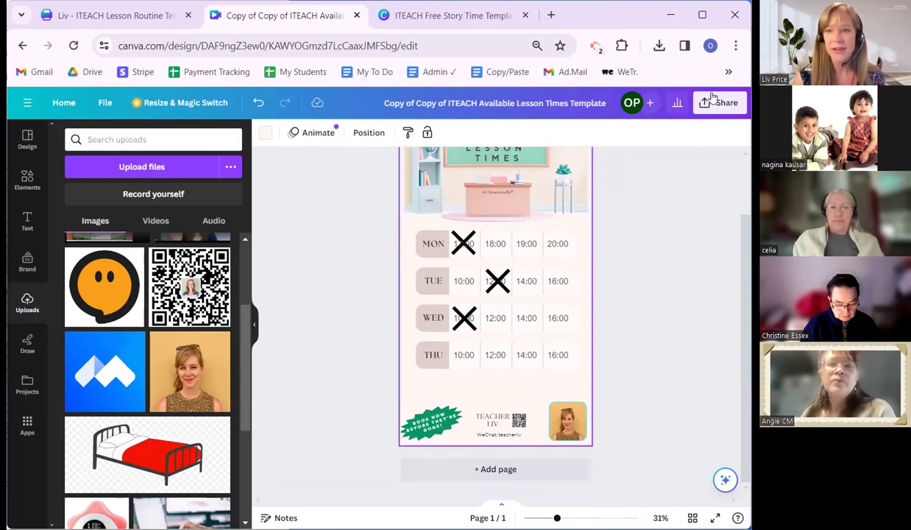
pyautogui.click(440, 101)
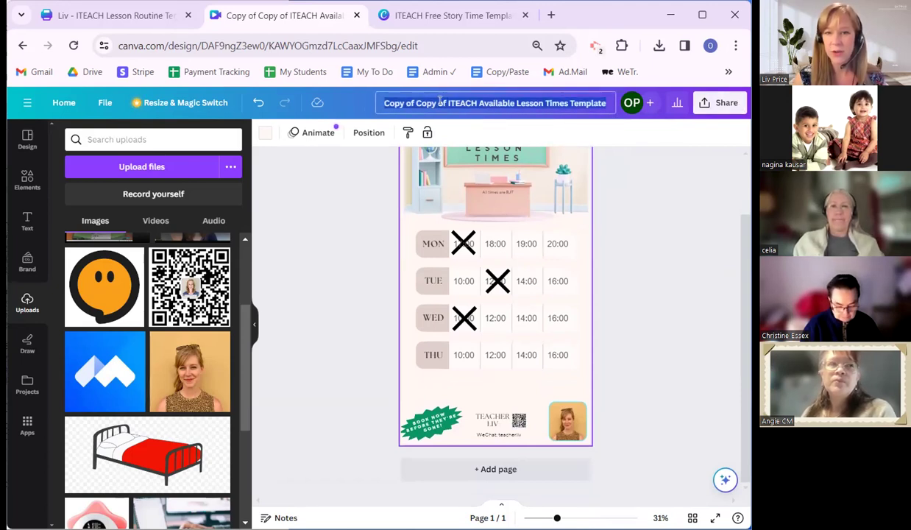
pyautogui.click(725, 103)
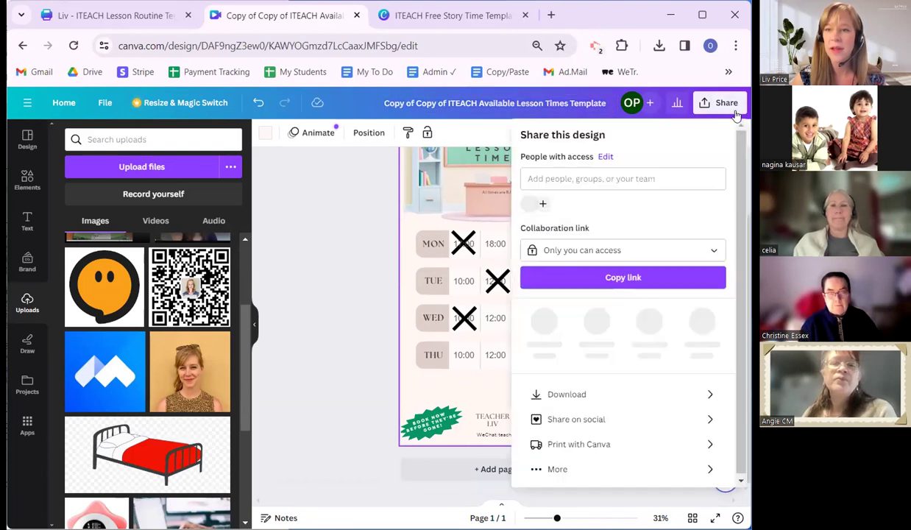
pyautogui.click(582, 387)
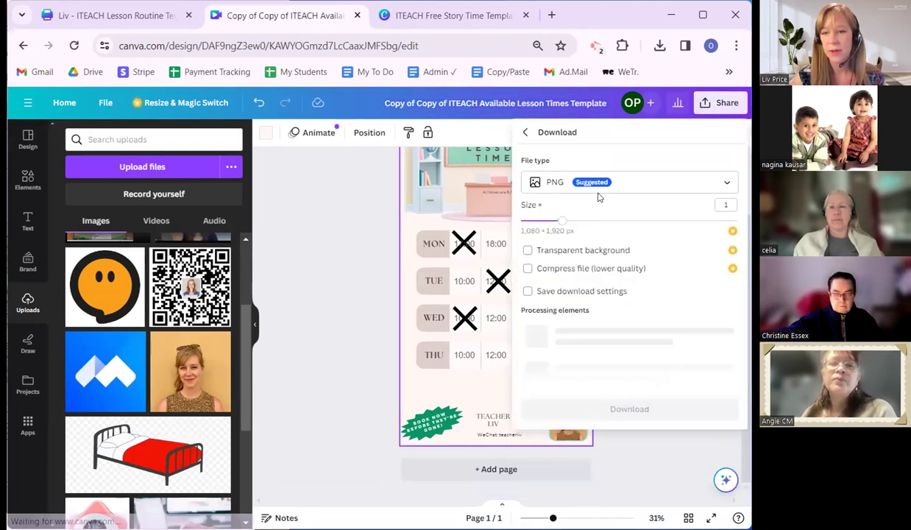
pyautogui.click(718, 317)
# Step: Switch to the ITEACH Free Story Time Template
pyautogui.scroll(2, 680, 441)
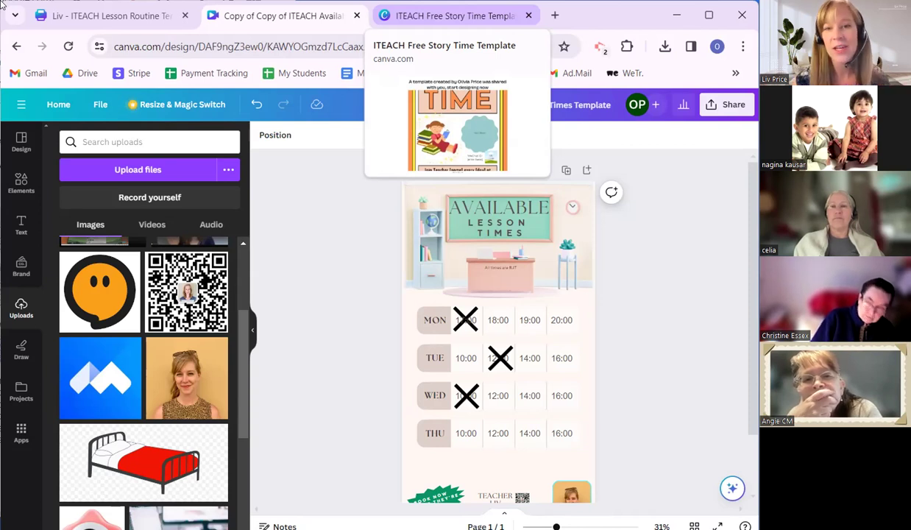
pyautogui.click(453, 16)
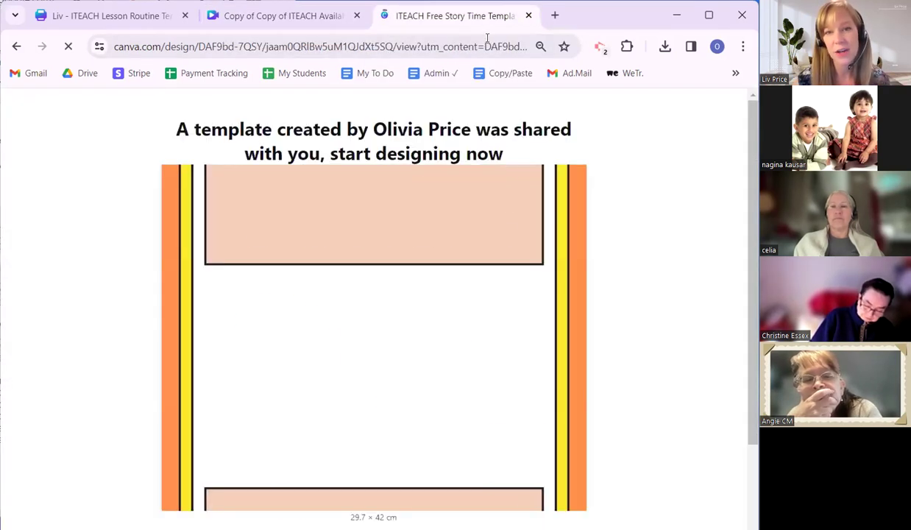